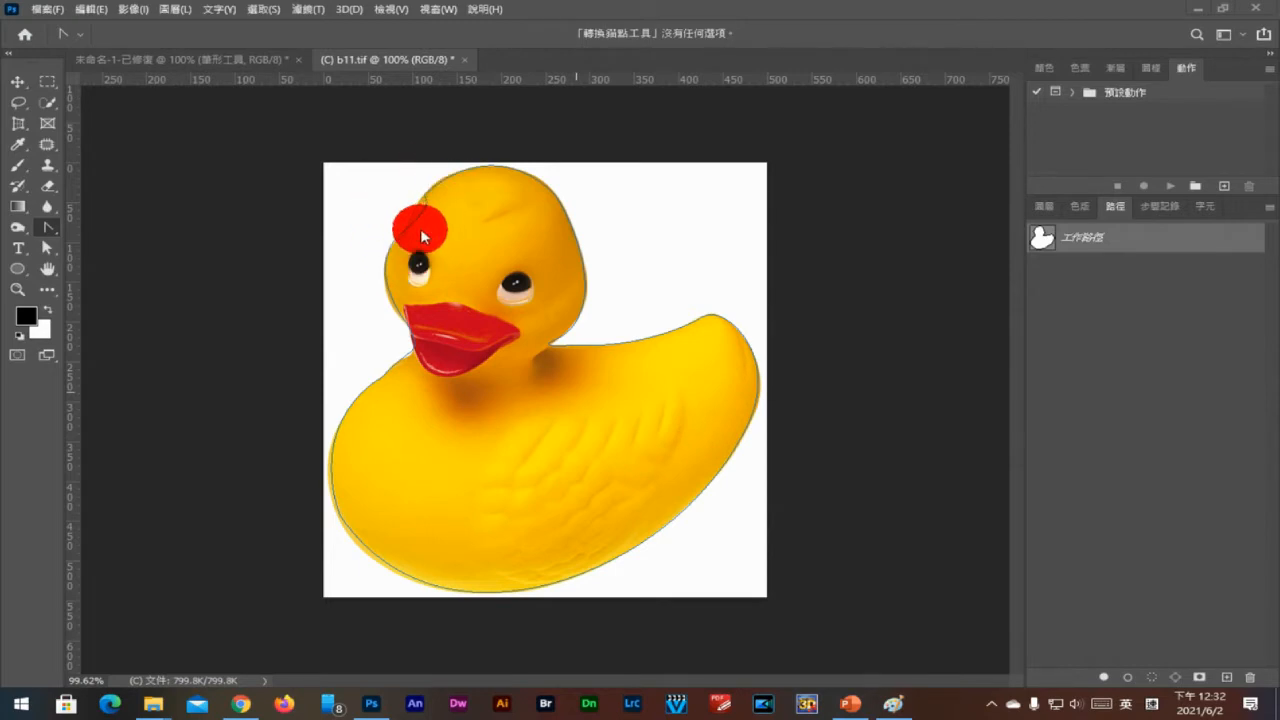
- Select the duck's work path with the Path Selection tool to show its anchor points around the head
scroll(415, 239, "up", 5)
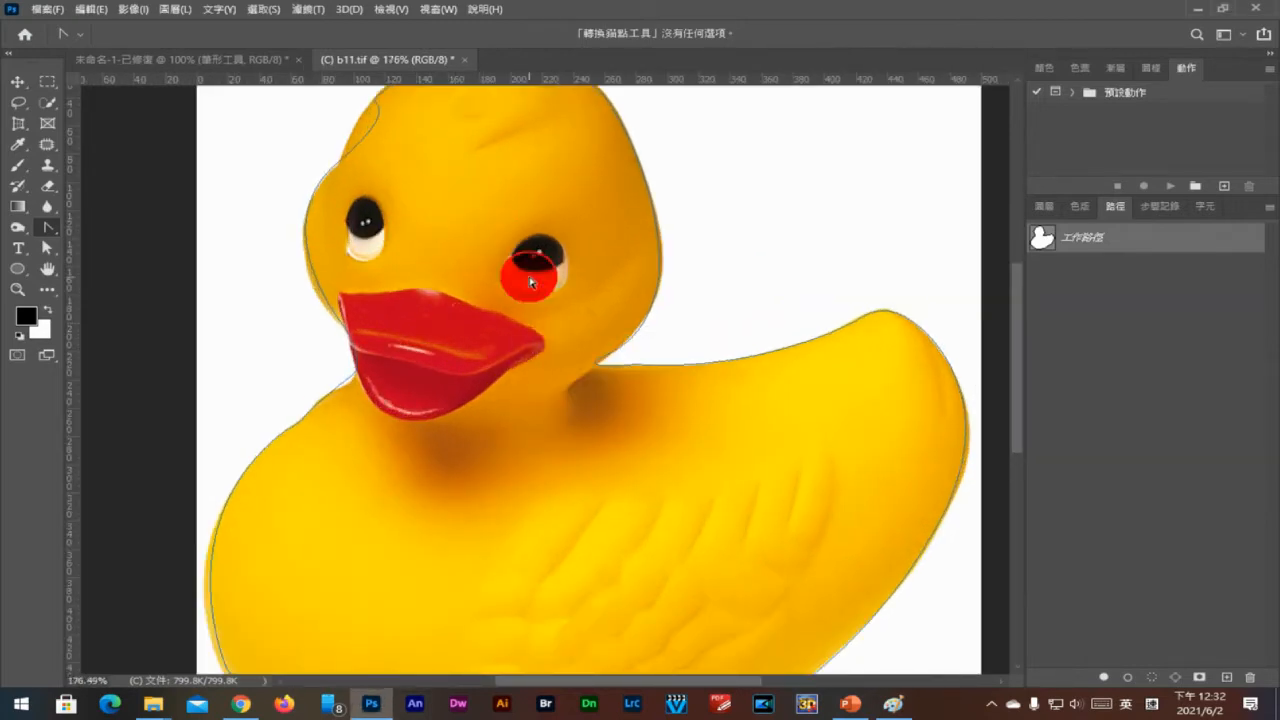
scroll(470, 209, "up", 4)
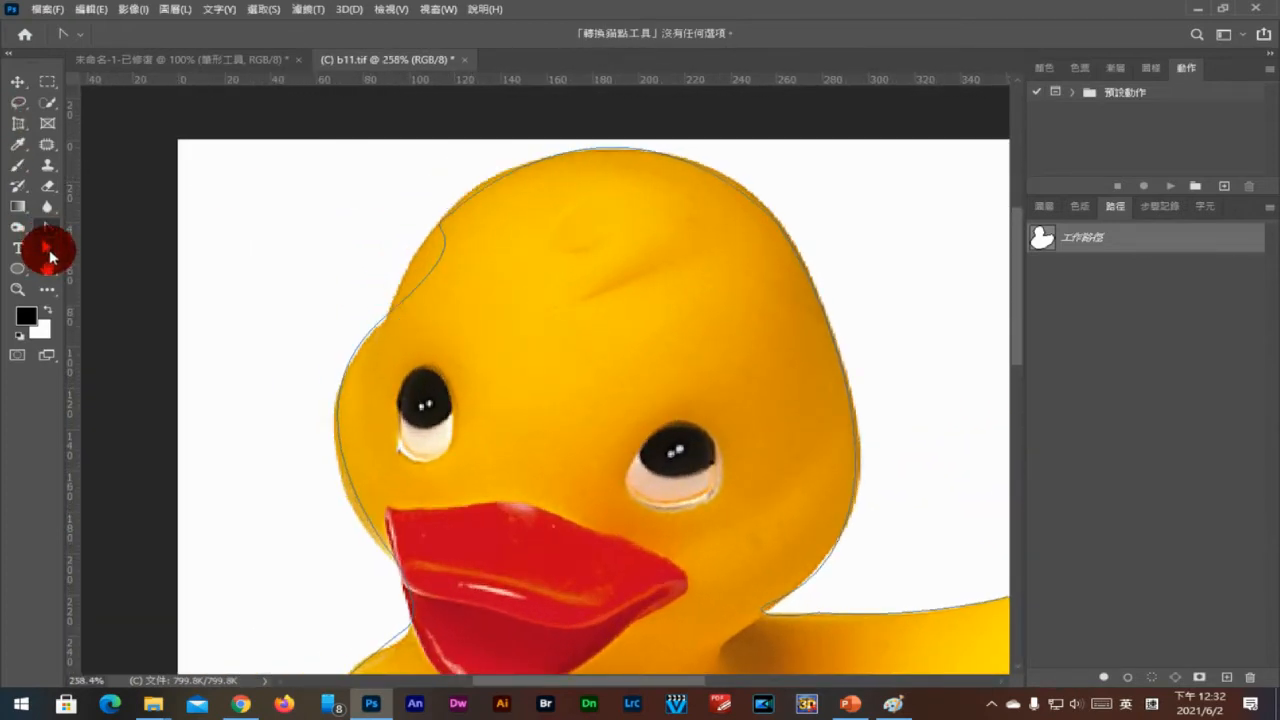
left_click(50, 255)
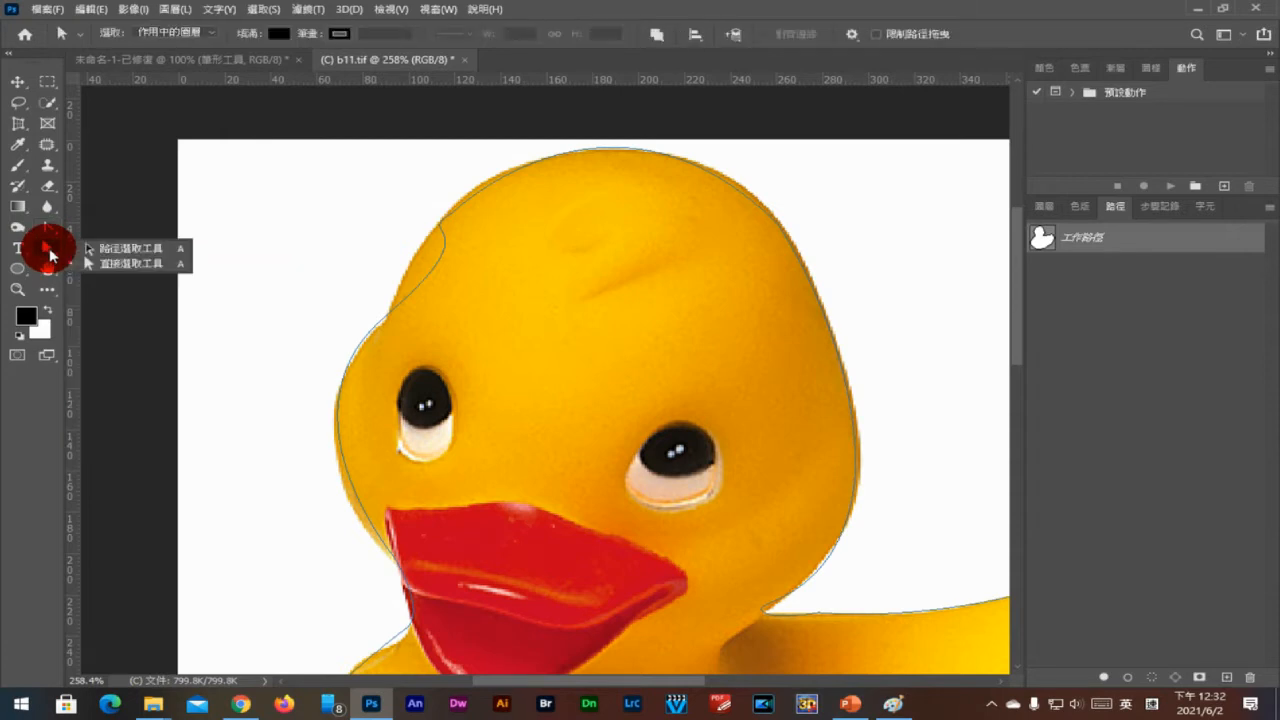
left_click(125, 253)
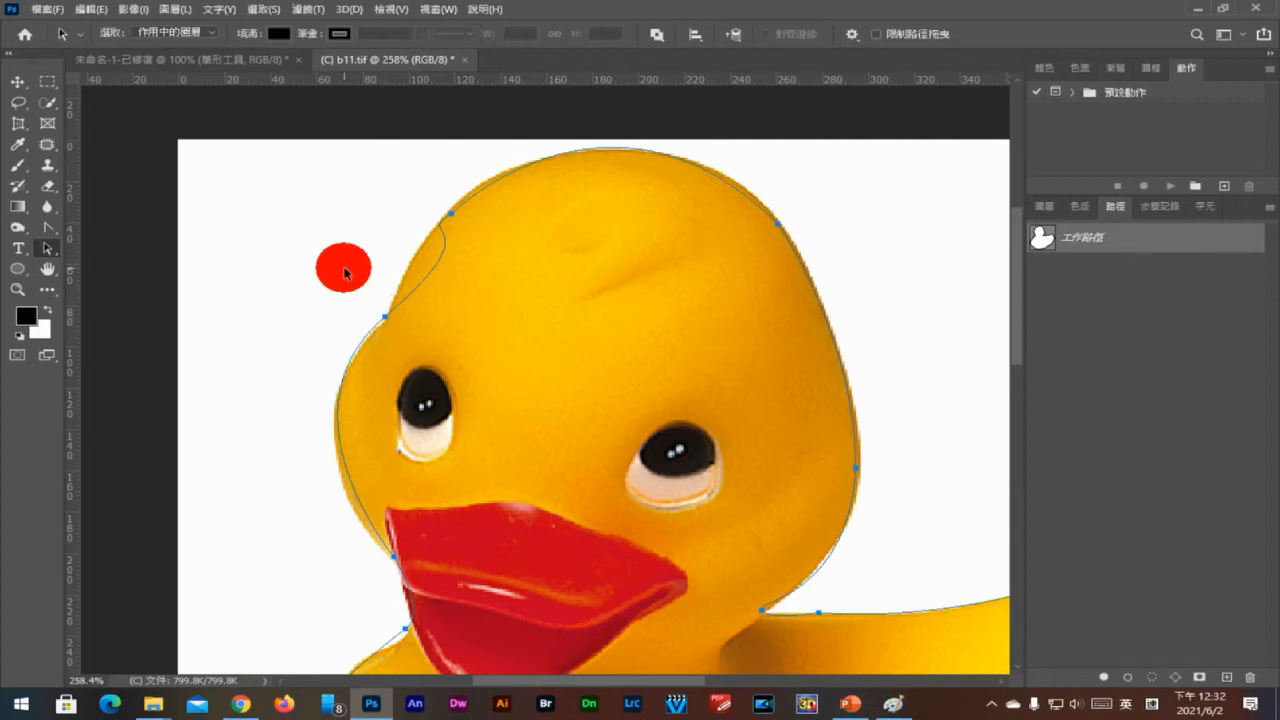
left_click(54, 255)
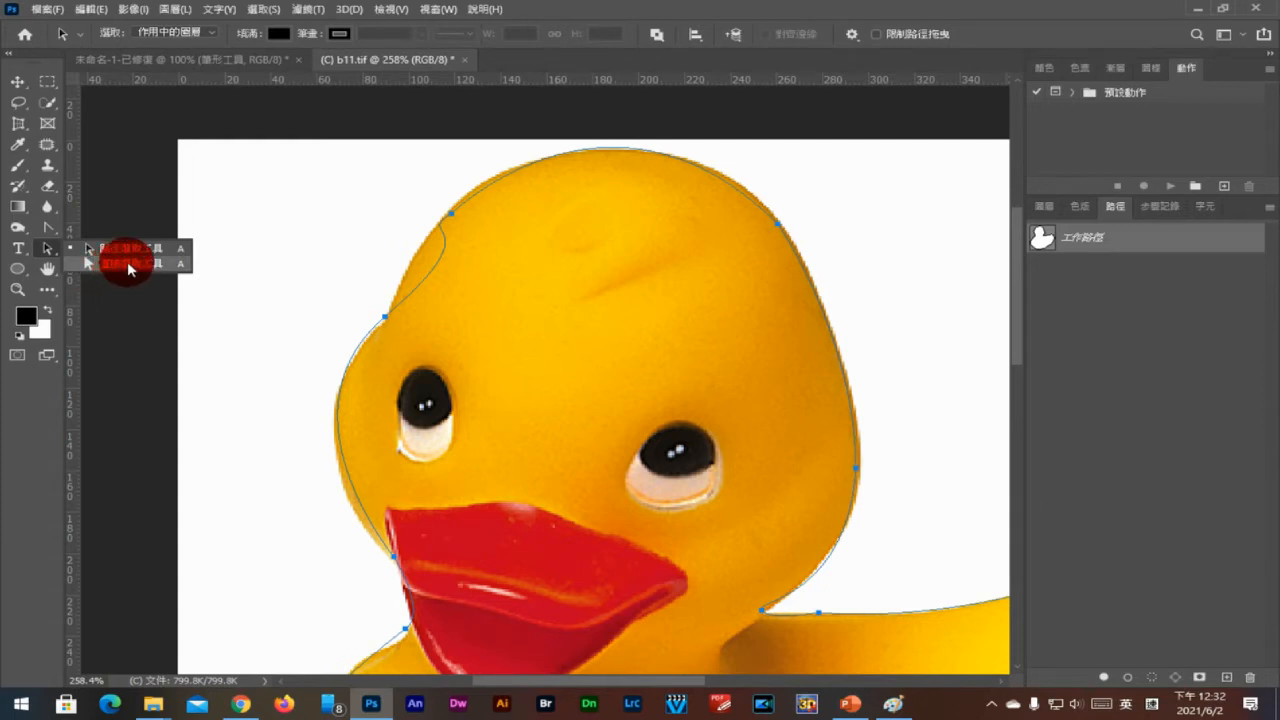
left_click(129, 264)
left_click(51, 256)
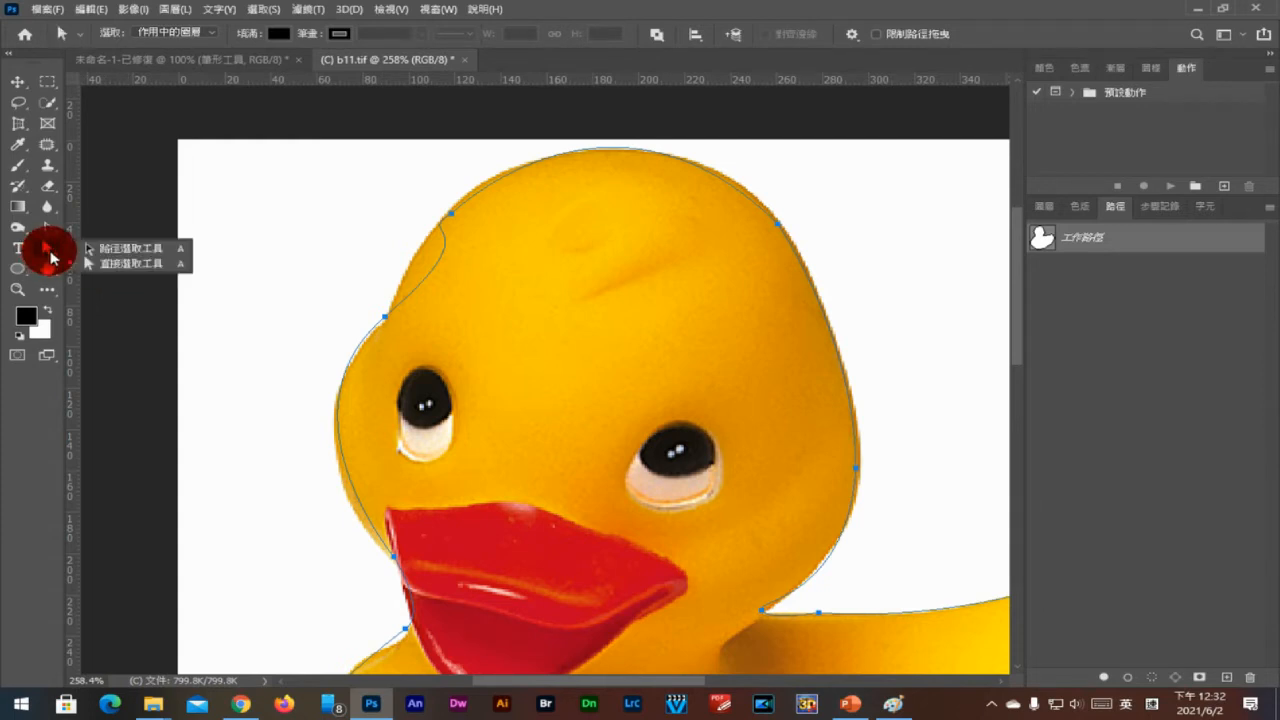
left_click(142, 249)
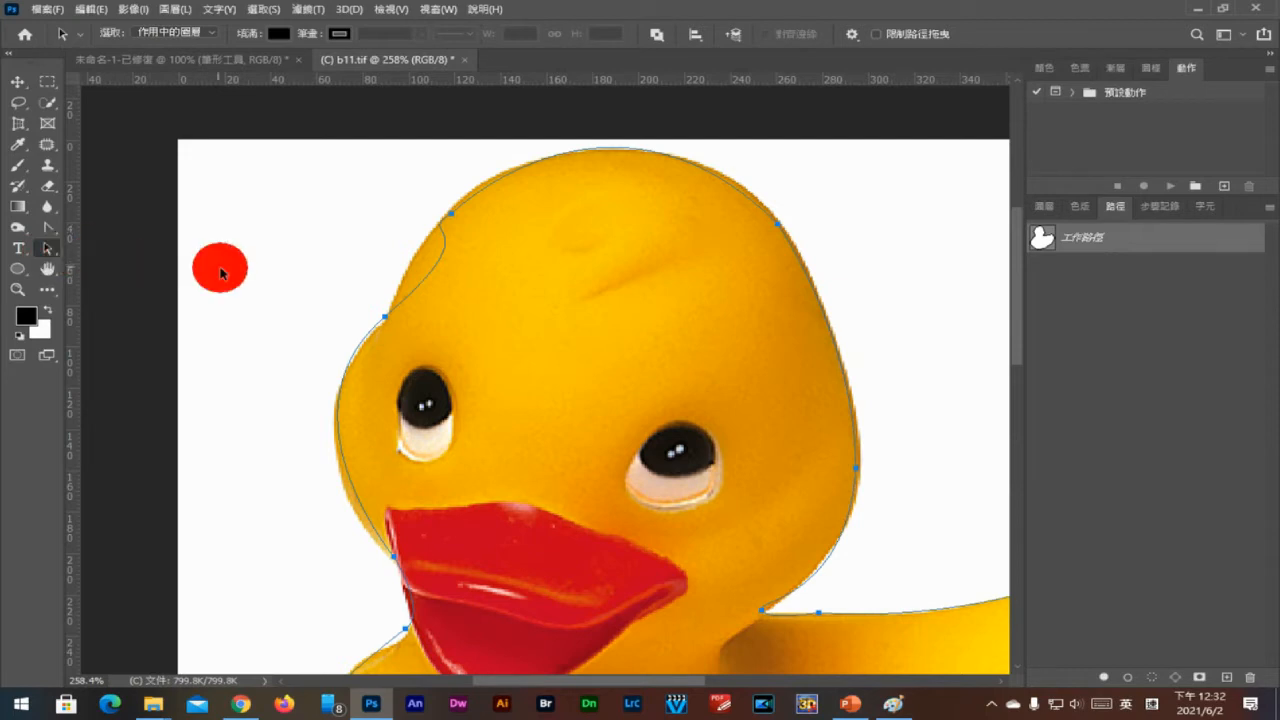
- Shift the anchor on the duck's forehead slightly onto the edge with Direct Selection, and select the anchor on the opposite side of the head
left_click(386, 319)
left_click_drag(387, 319, 390, 323)
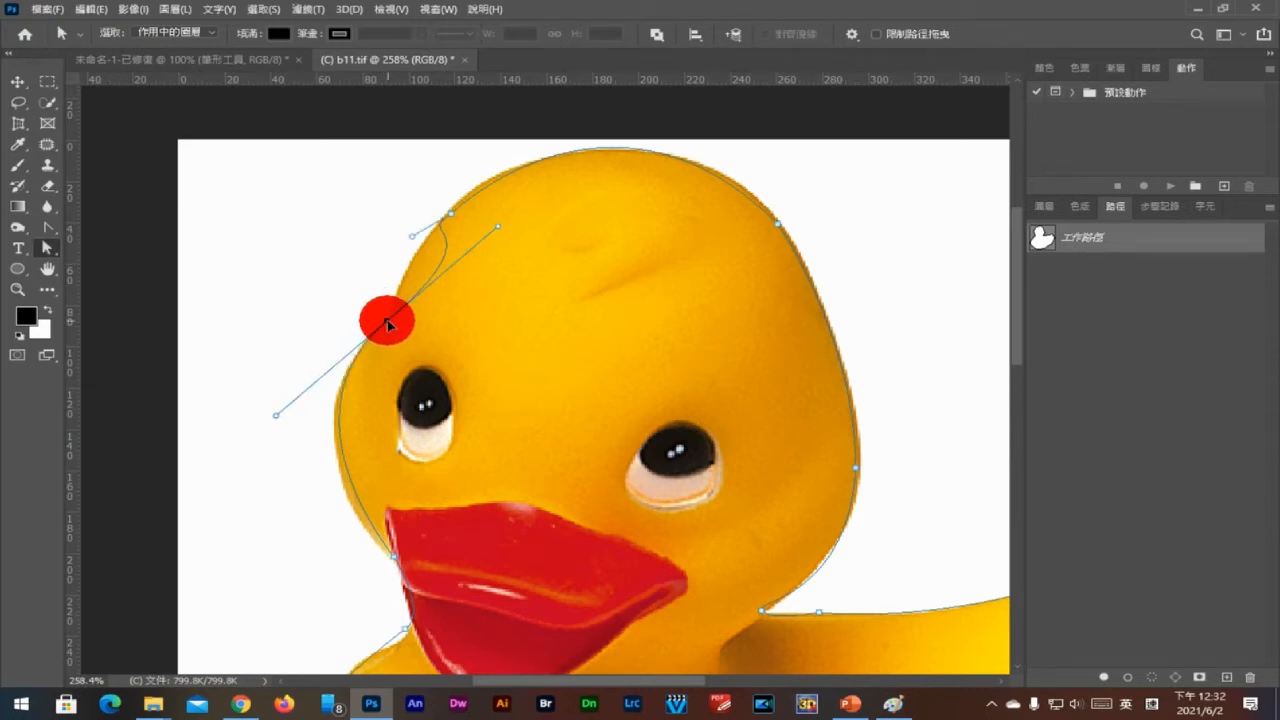
left_click(779, 222)
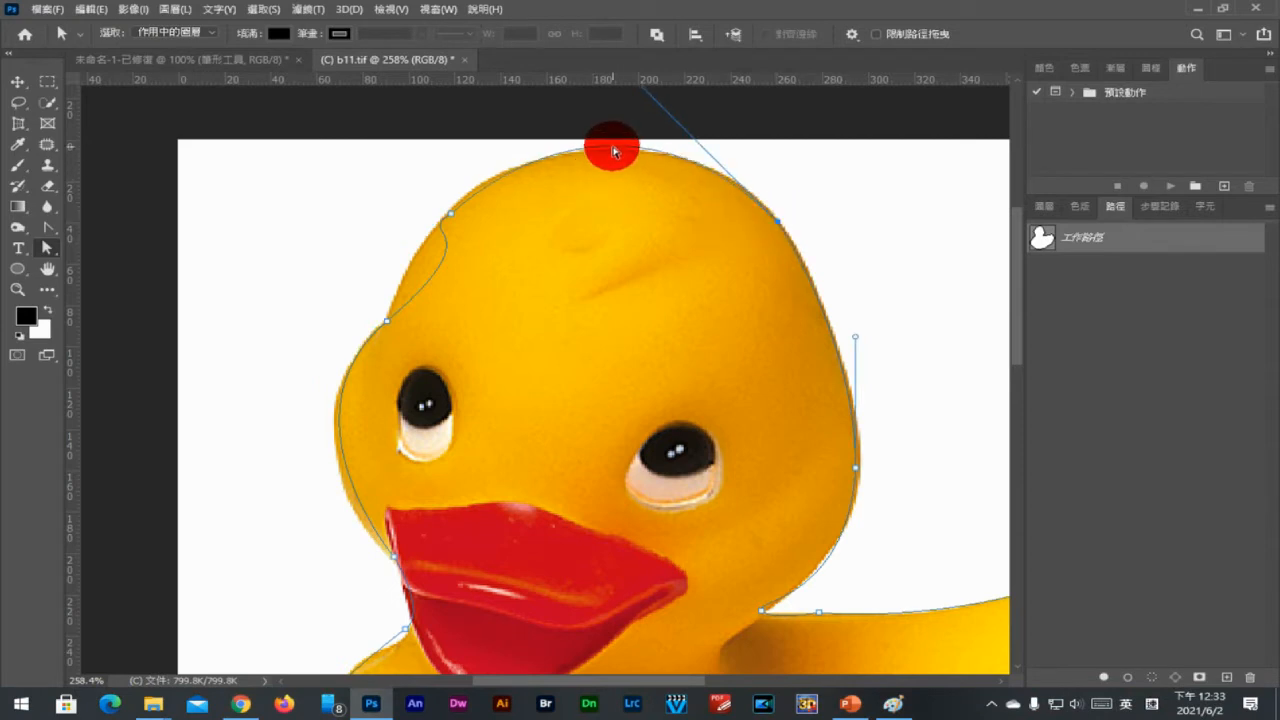
- Add an anchor point at the top of the duck's head and move it down onto the outline
left_click(52, 230)
left_click_drag(55, 233, 128, 230)
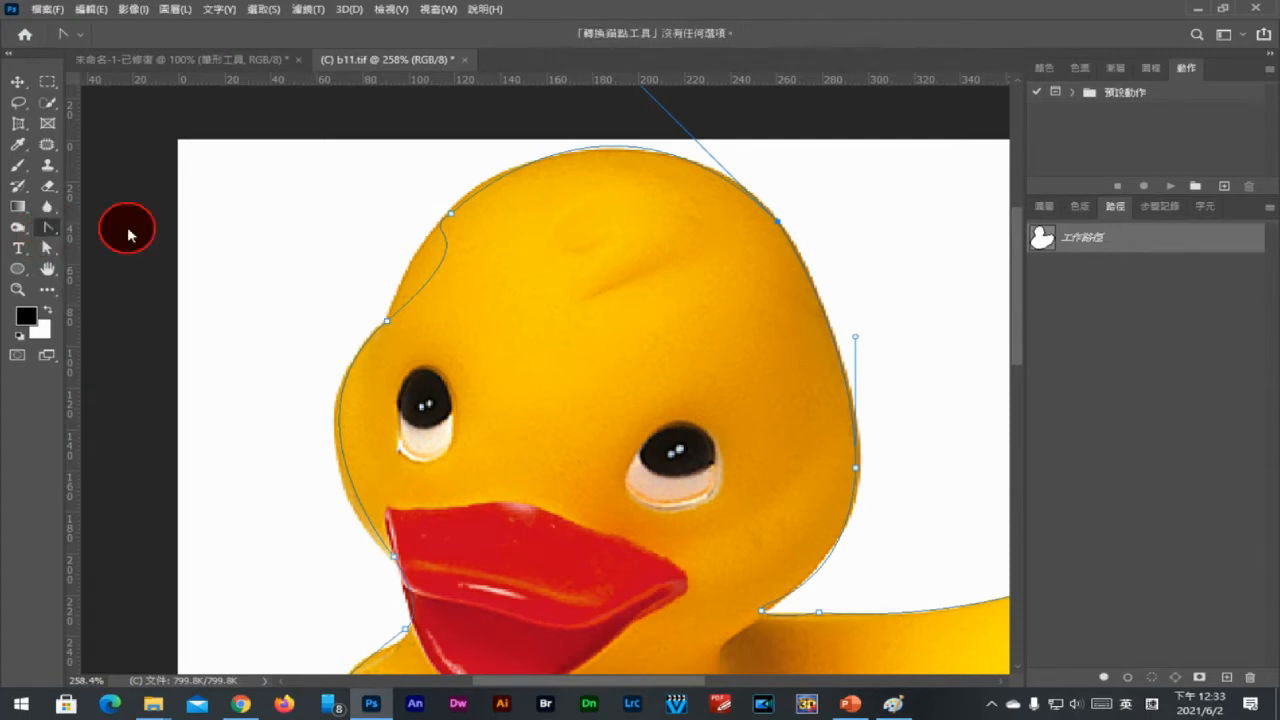
left_click(616, 150)
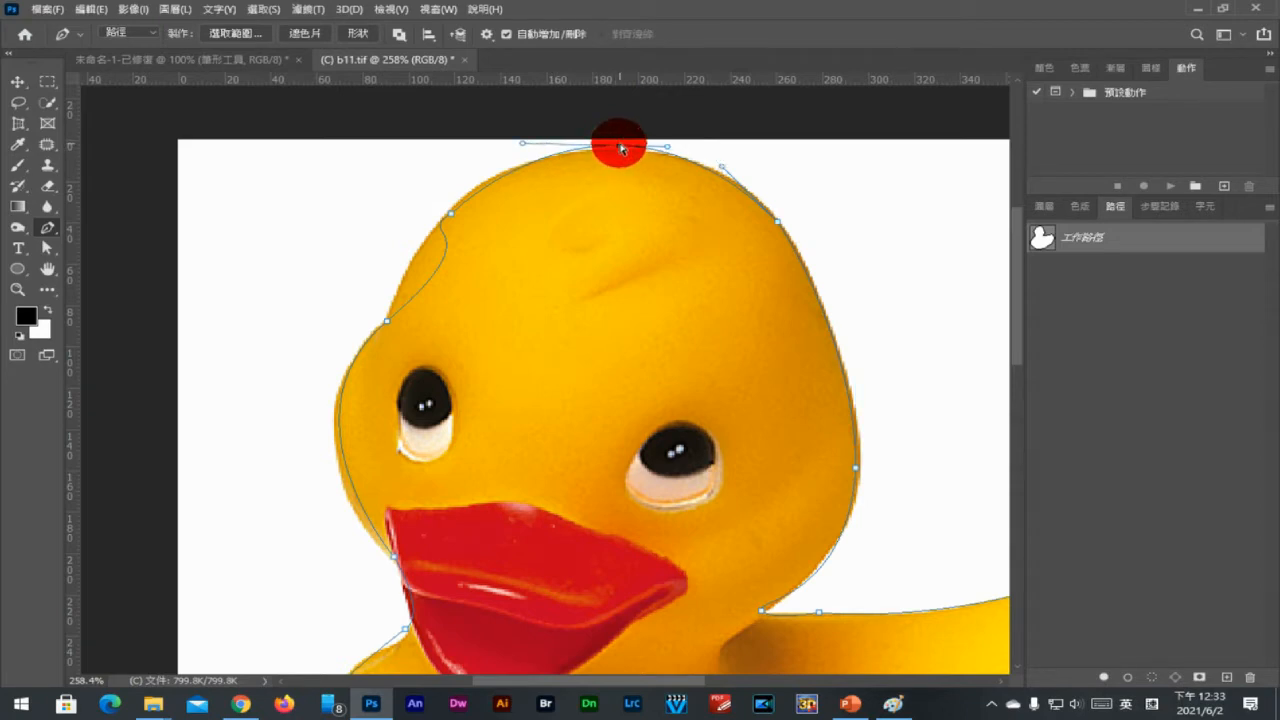
left_click_drag(620, 148, 618, 151)
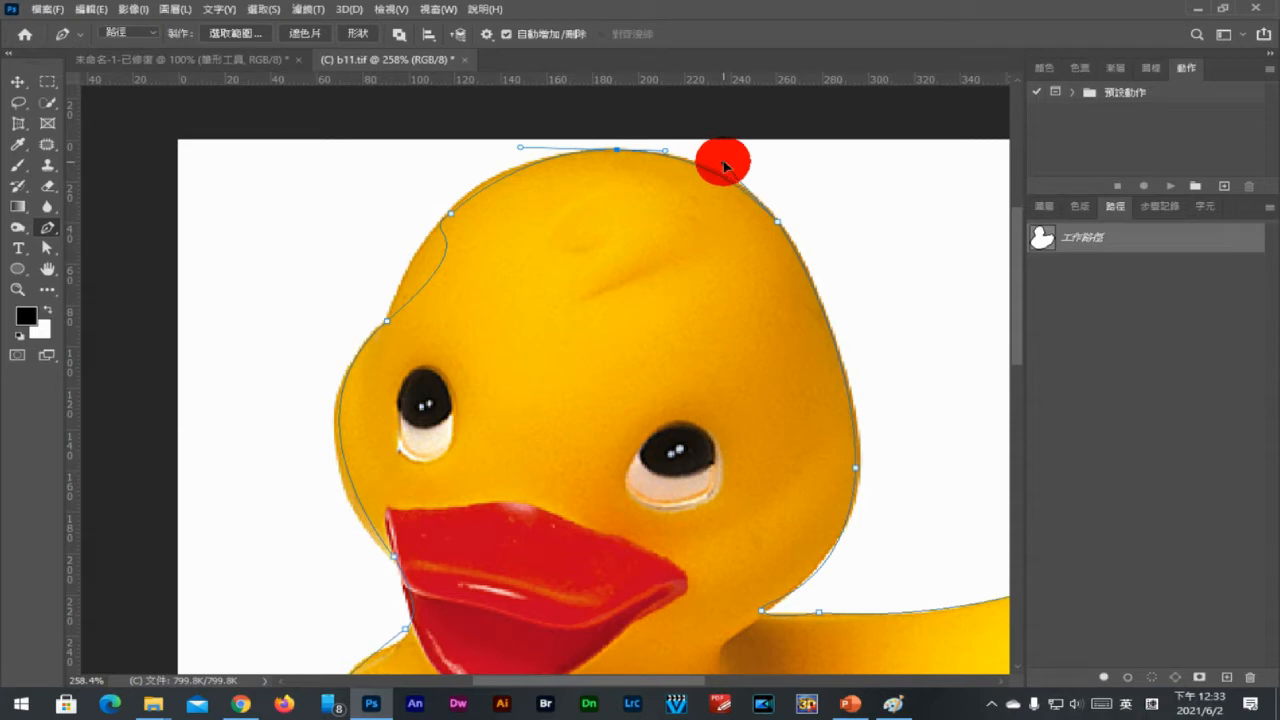
- Add anchors beside the duck's forehead and cheek and adjust them and their handles so the path follows the head's edge
left_click(452, 213, "ctrl")
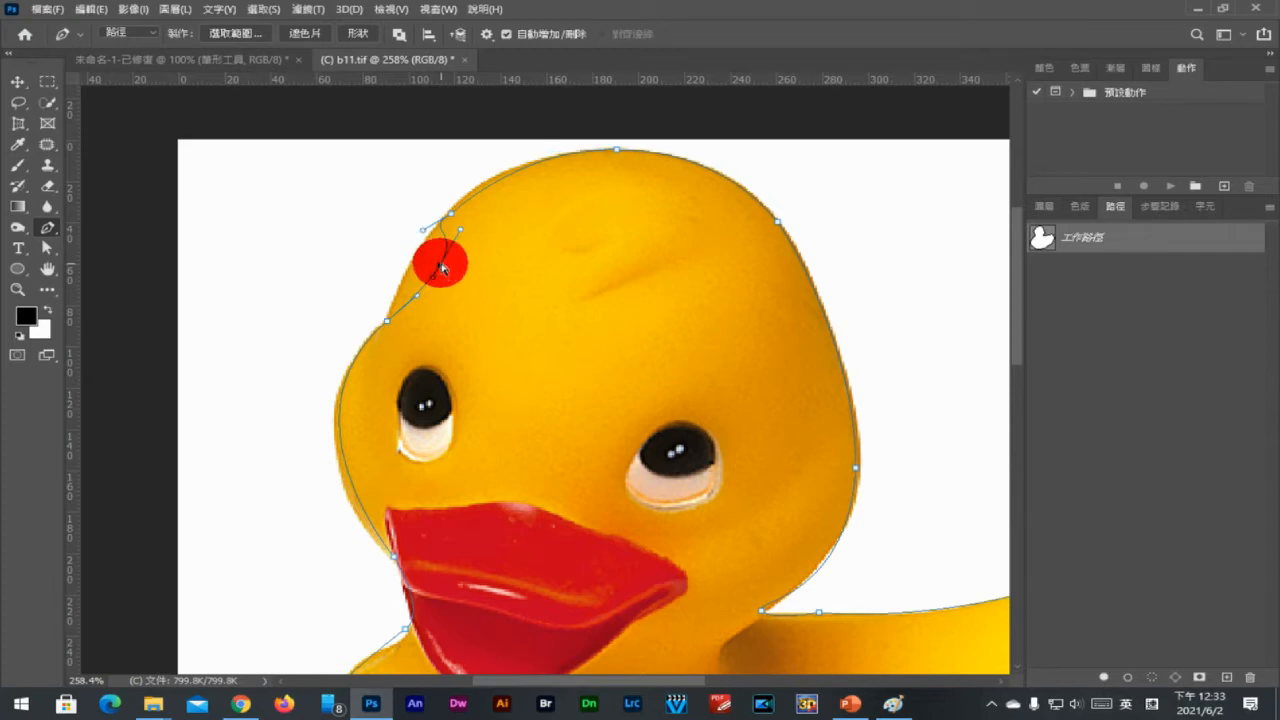
left_click_drag(441, 266, 404, 285)
left_click_drag(360, 457, 354, 326)
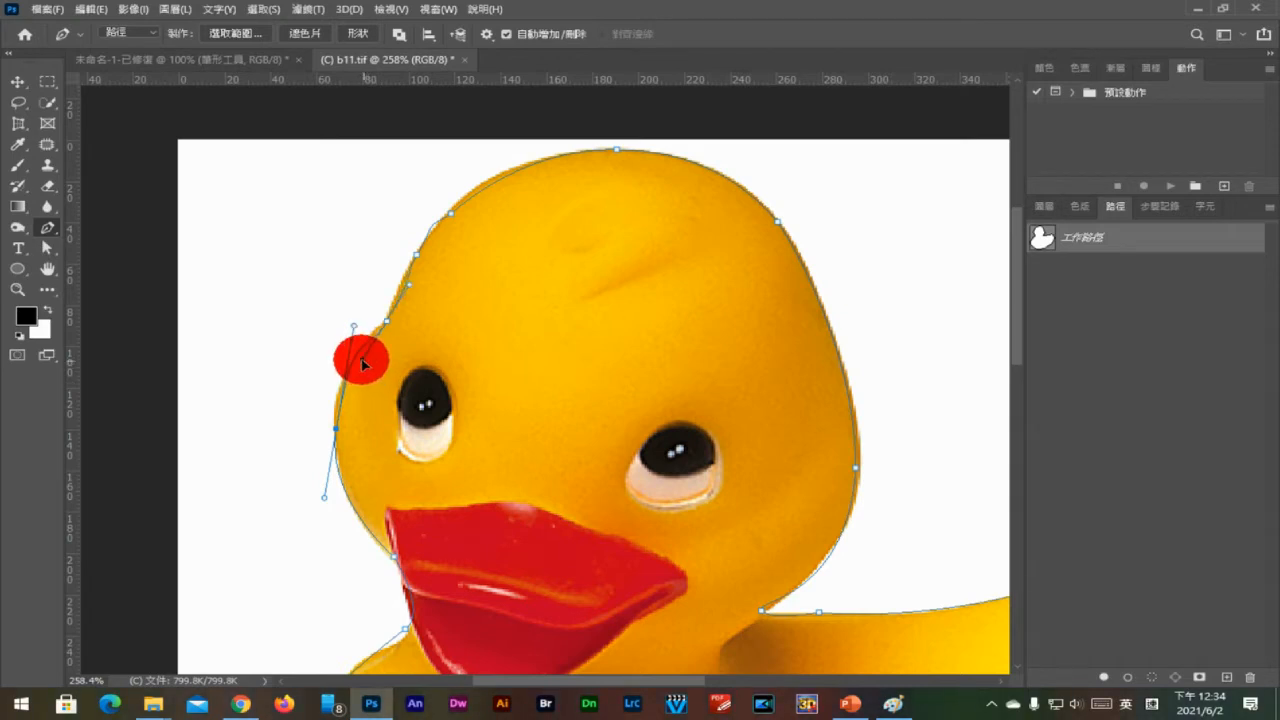
left_click_drag(361, 359, 370, 341)
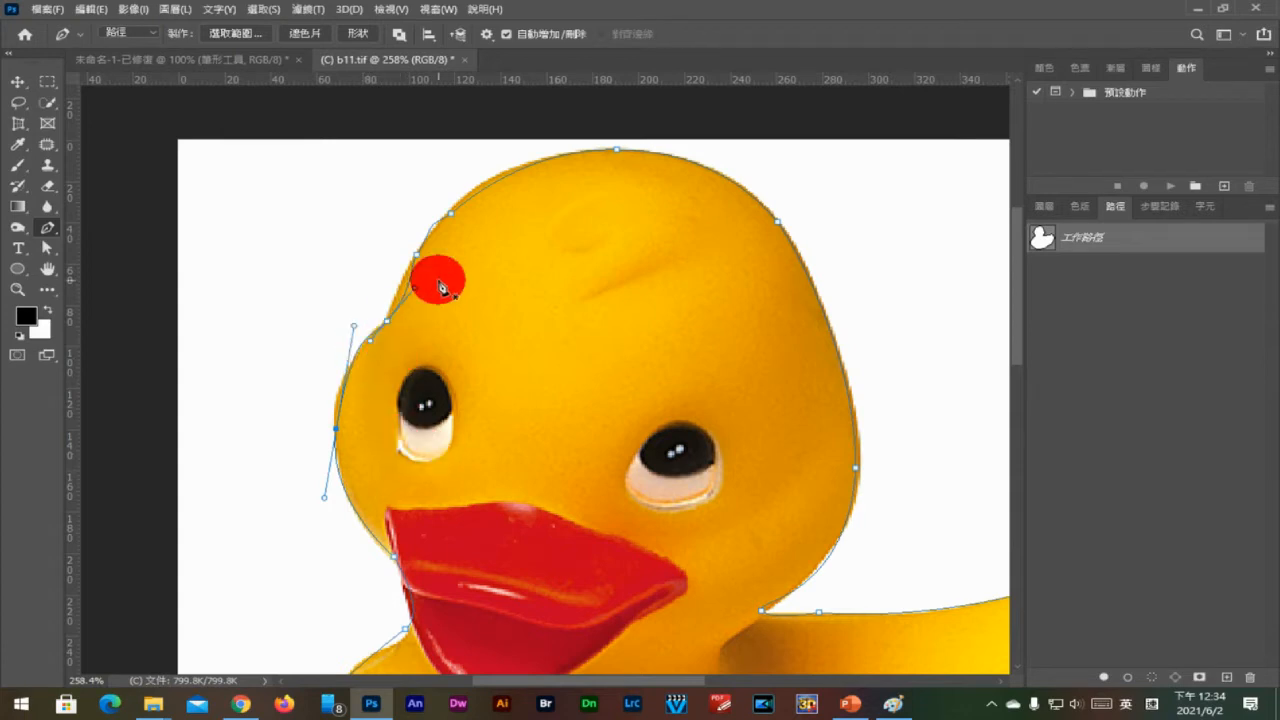
left_click(416, 254, "ctrl")
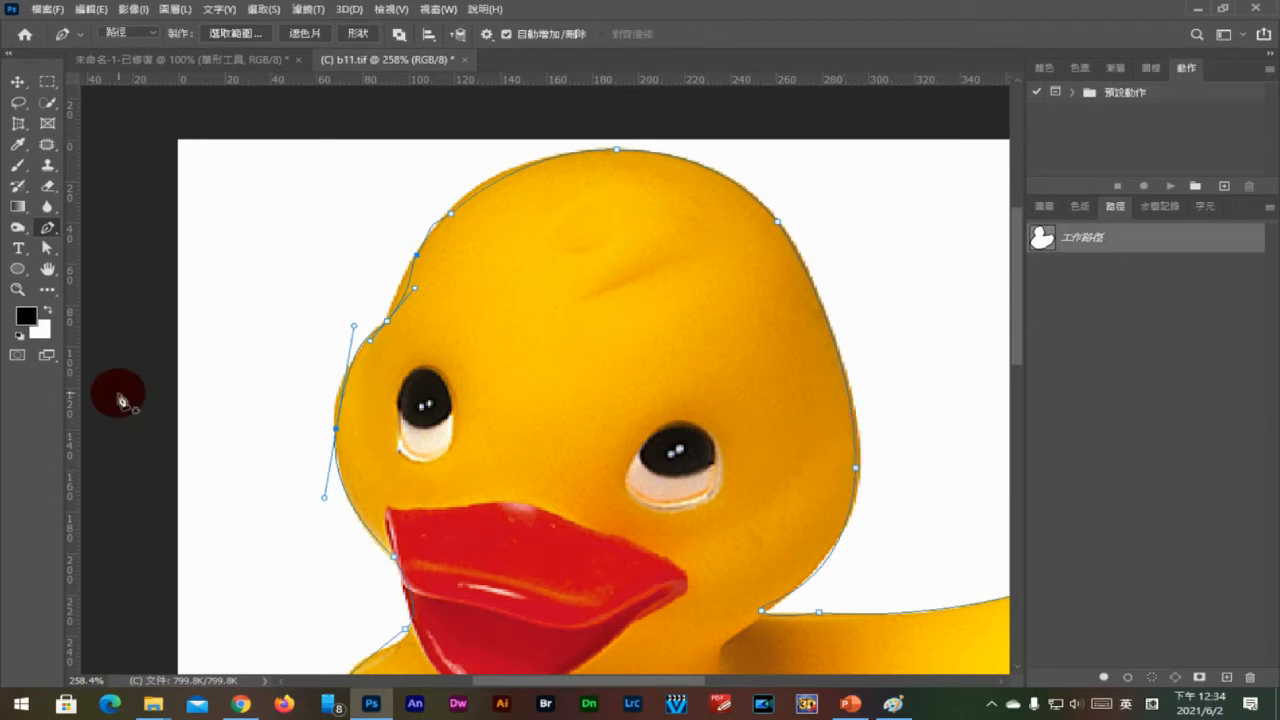
- Convert the duck path to a selection and move the cut-out duck into the document 未命名-1-已修復
double_click(47, 269)
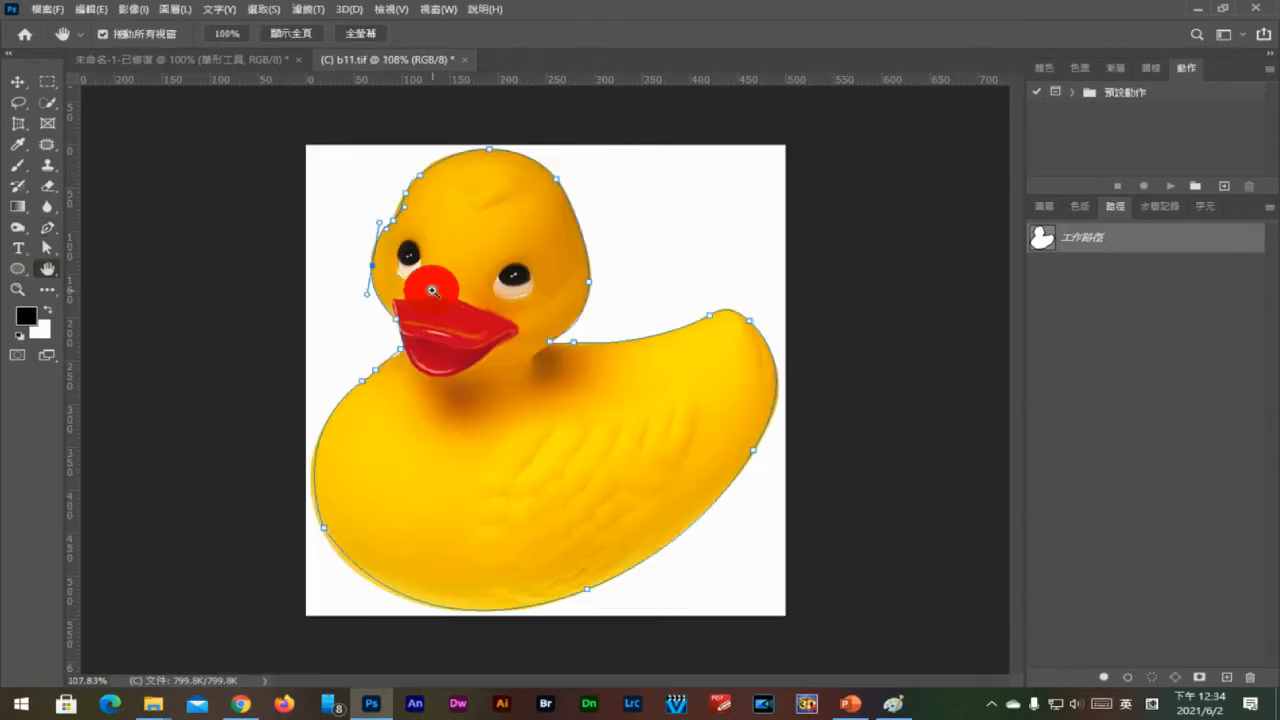
key("ctrl+Return")
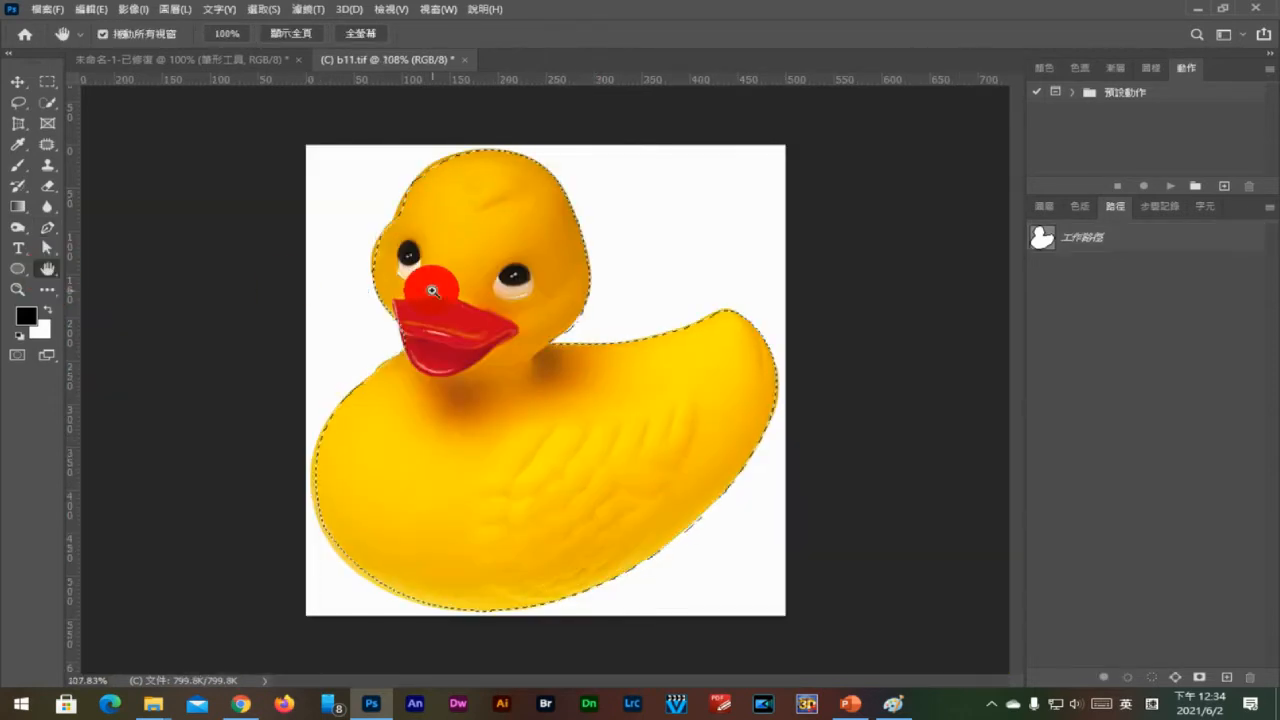
left_click(18, 81)
left_click_drag(484, 401, 728, 373)
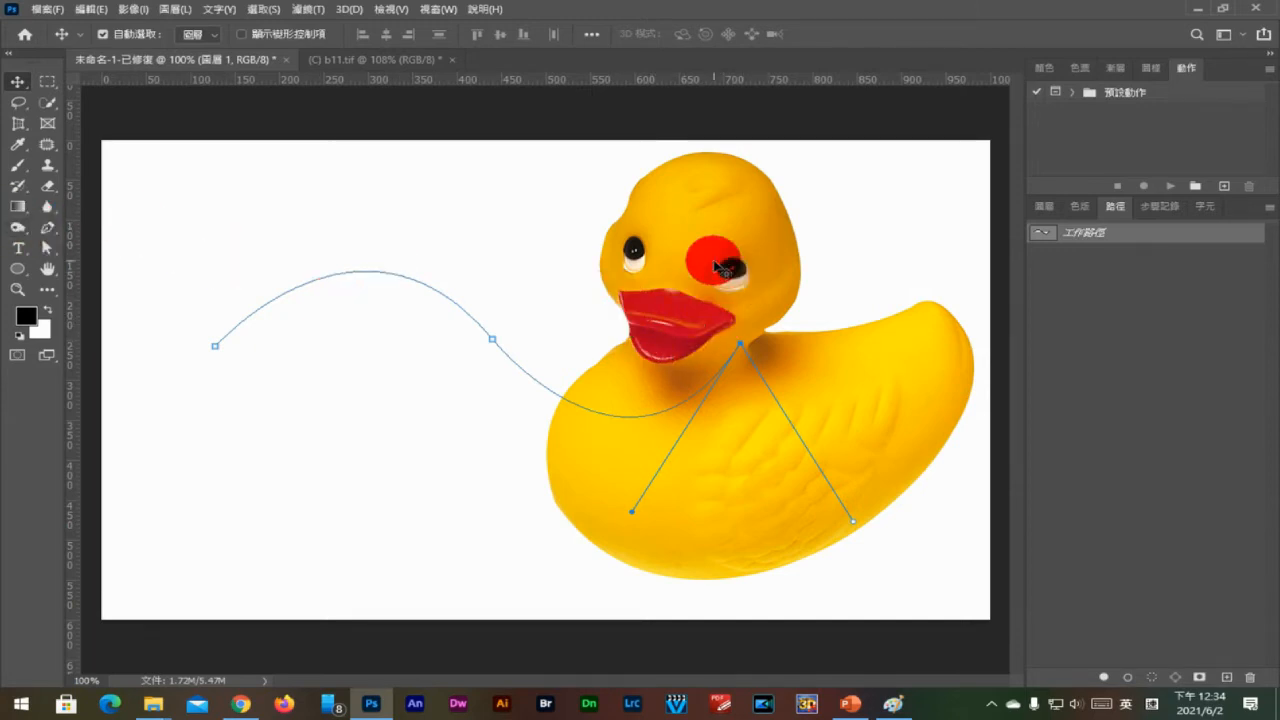
- Delete the wave-shaped work path lying across the canvas
key("ctrl+h")
key("Delete")
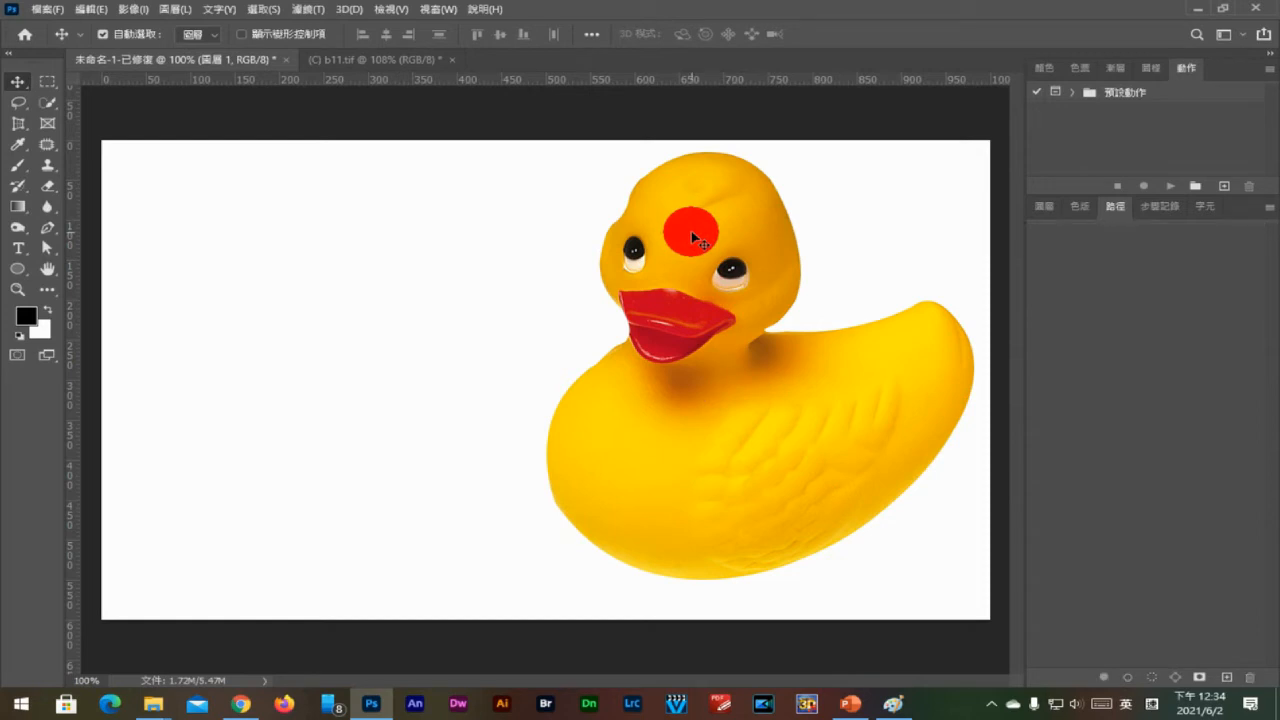
- Toggle the visibility of the 筆形工具 text layer on and off, and delete the duck layer
left_click(1049, 205)
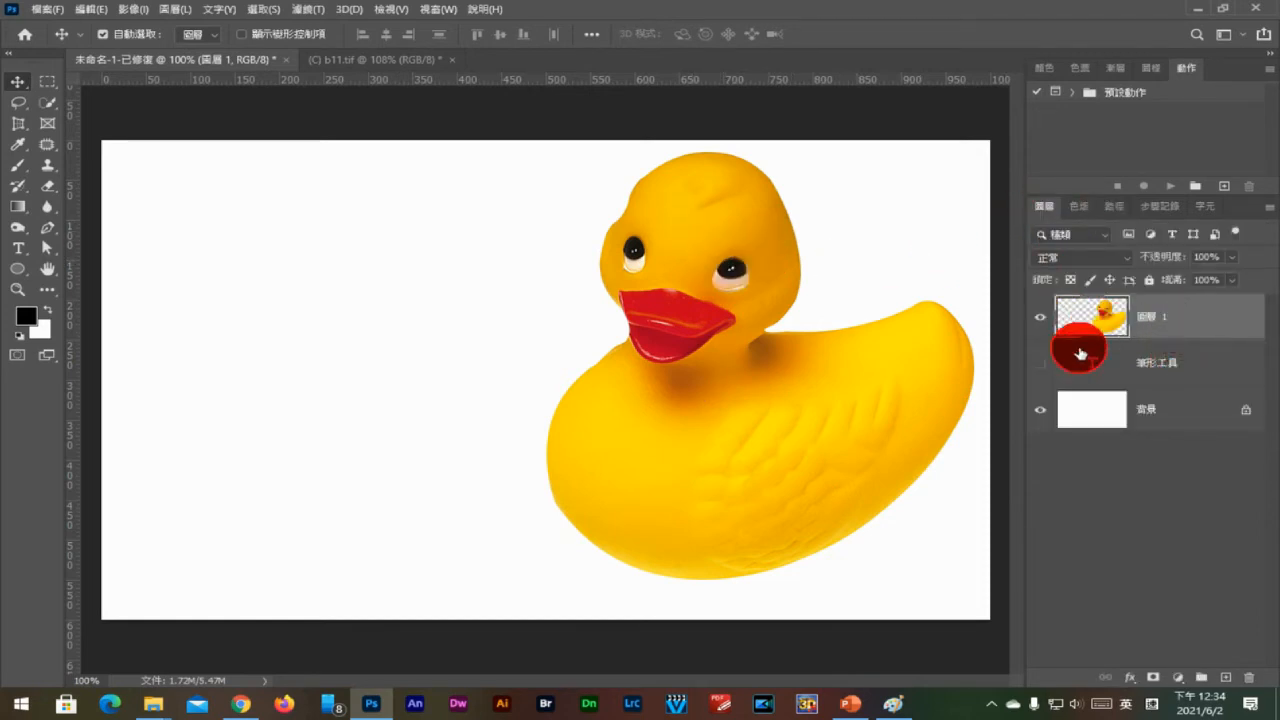
left_click(1040, 363)
left_click(1143, 363)
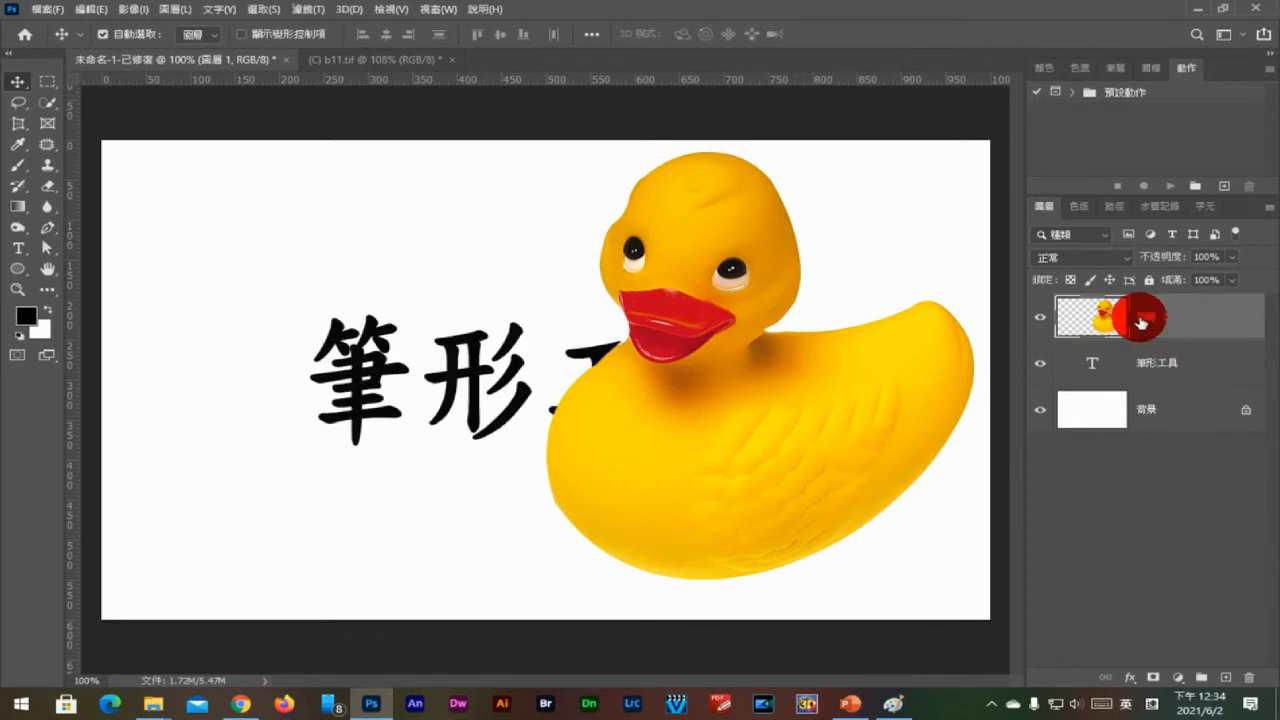
left_click(1040, 363)
left_click_drag(1160, 316, 1252, 680)
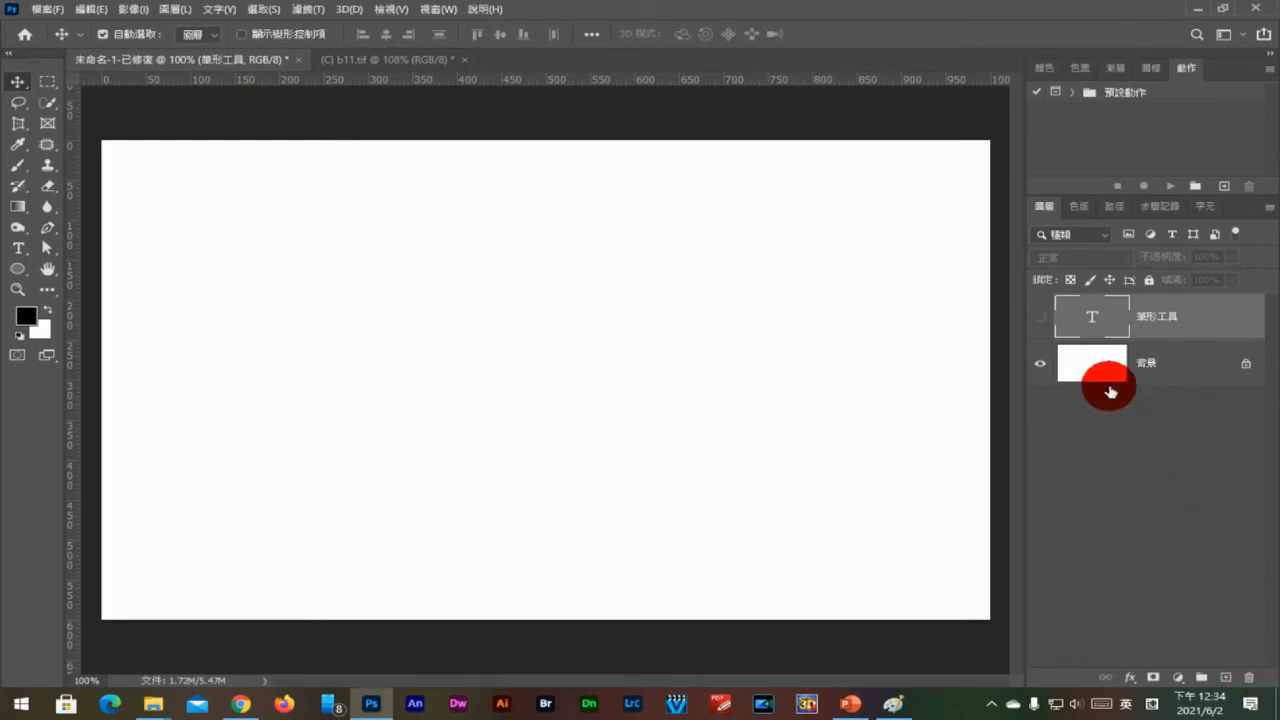
- With the background layer active, draw an elliptical path about 370 by 340 pixels near the middle of the canvas
left_click(1103, 378)
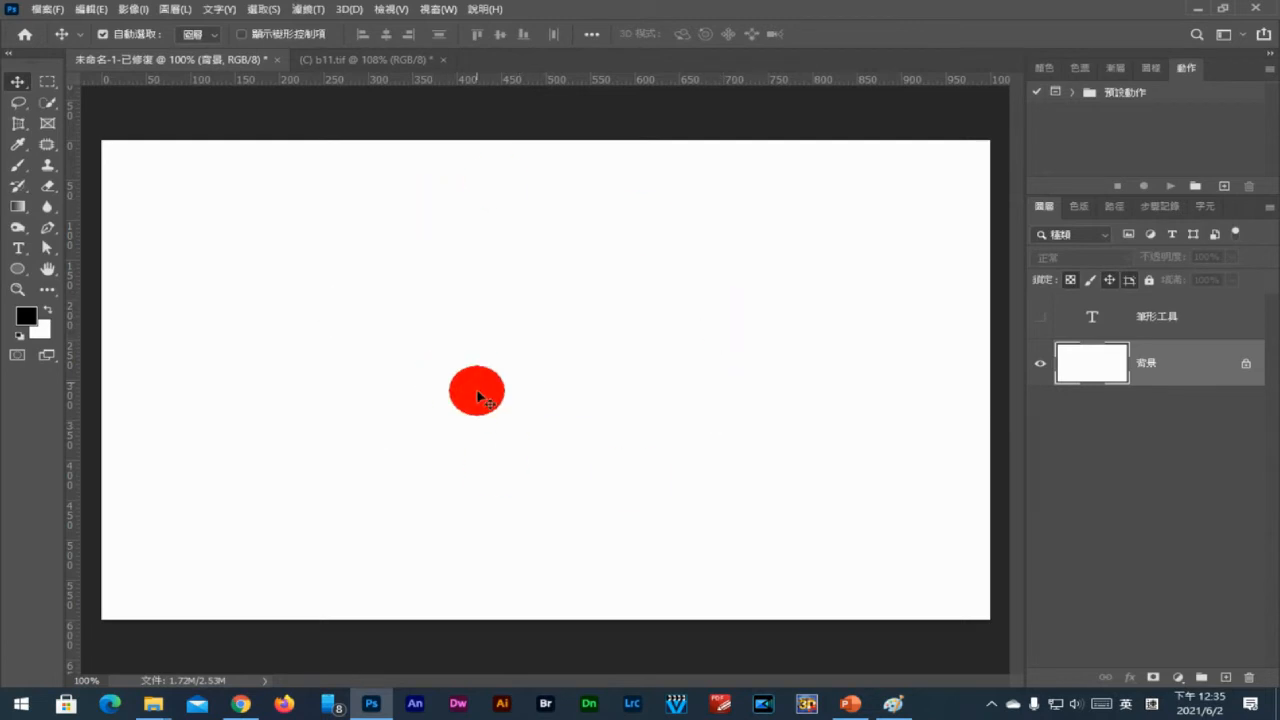
left_click_drag(47, 227, 110, 299)
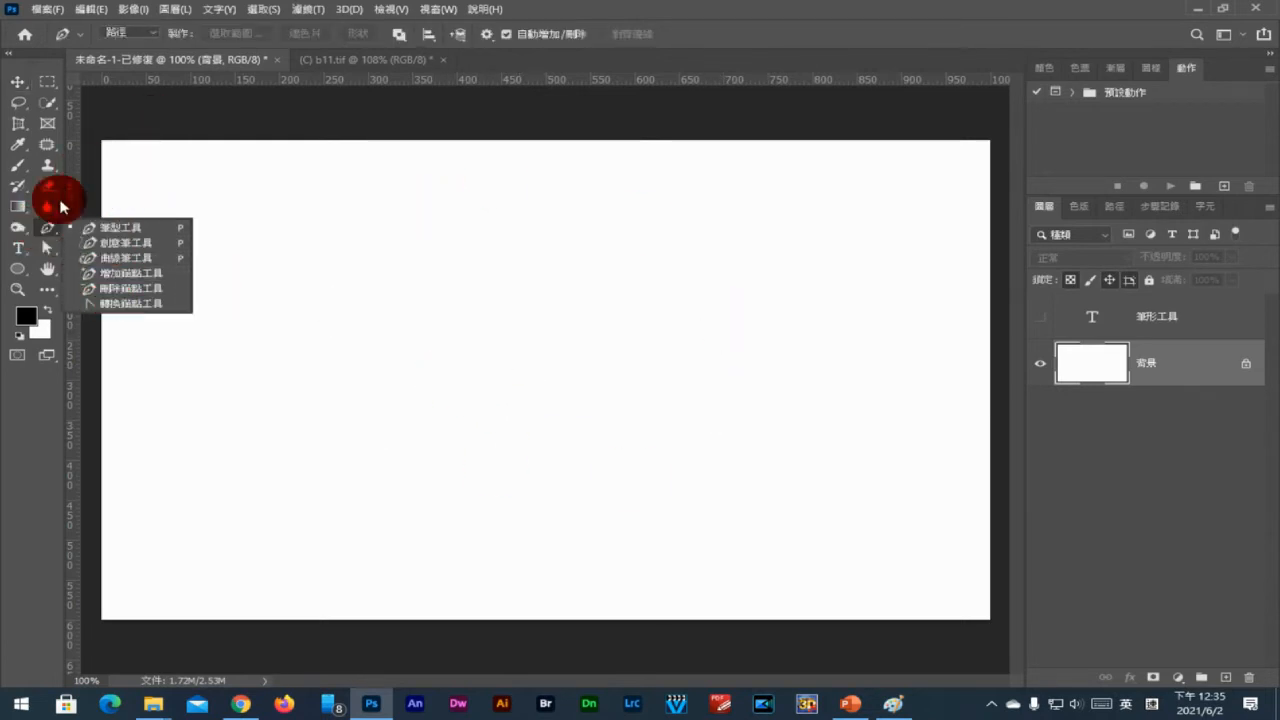
left_click_drag(20, 266, 80, 285)
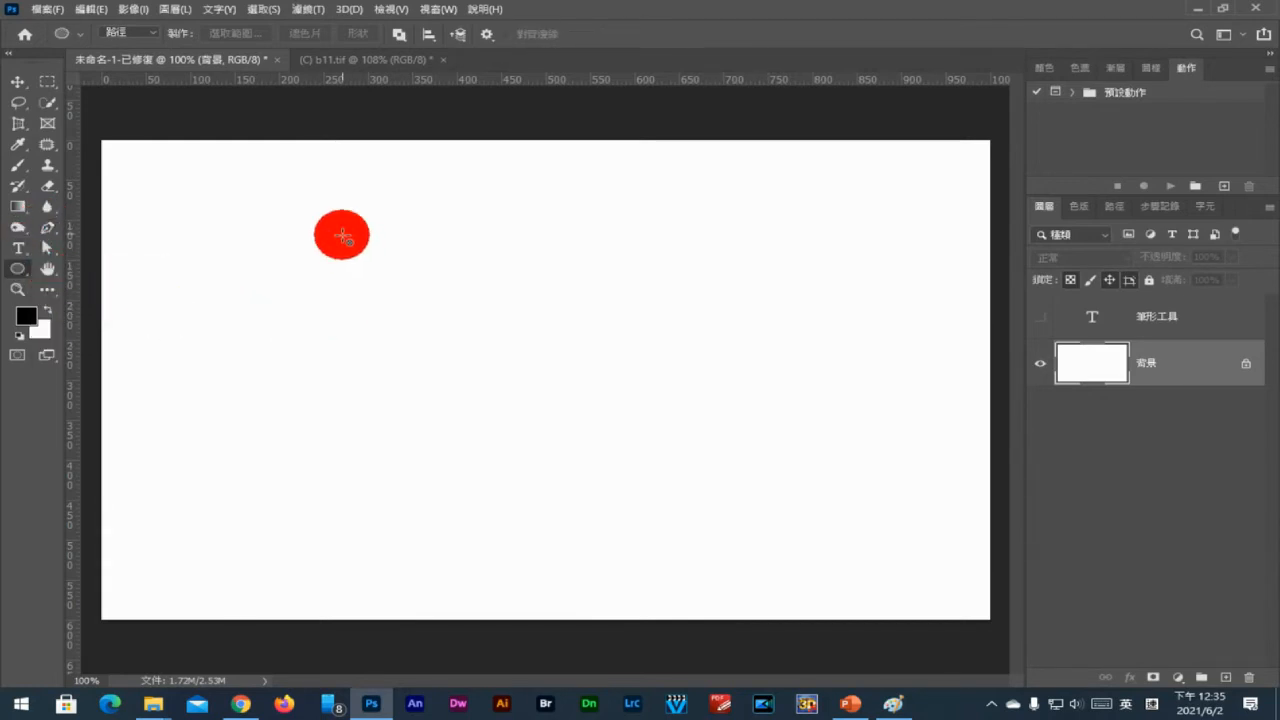
left_click_drag(340, 231, 668, 533)
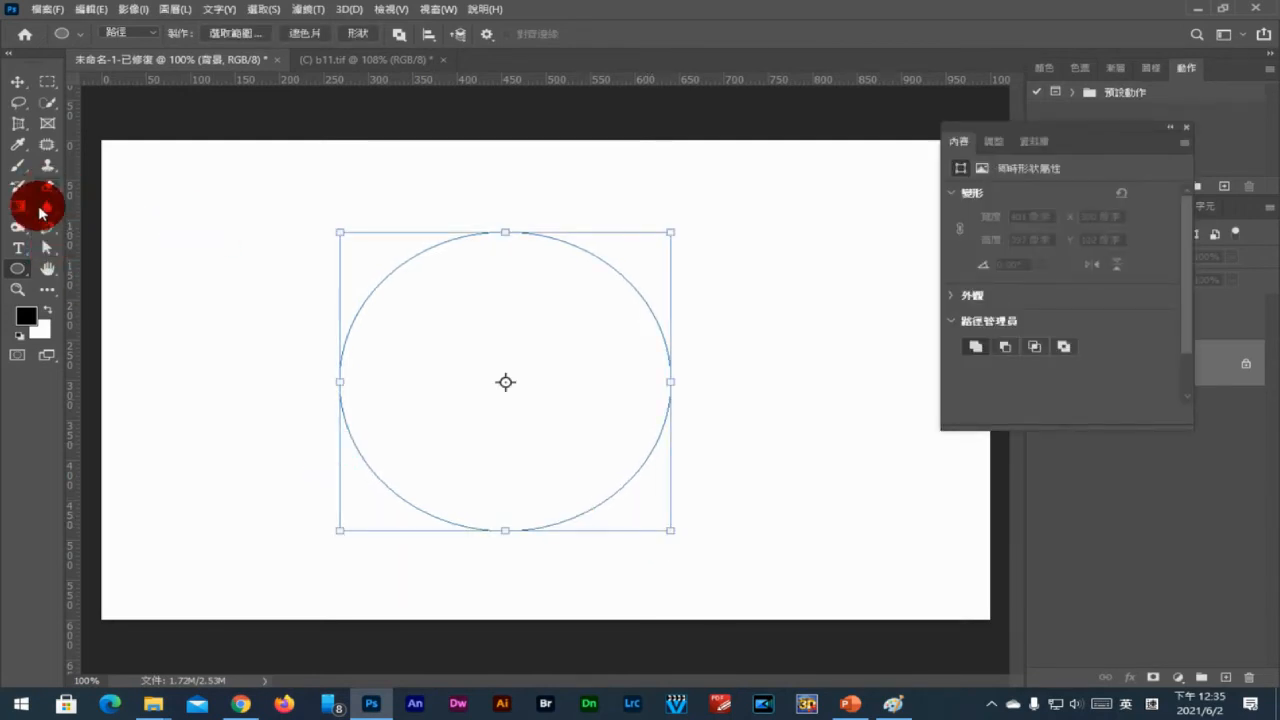
- Move the whole ellipse path slightly upward on the canvas
left_click(46, 250)
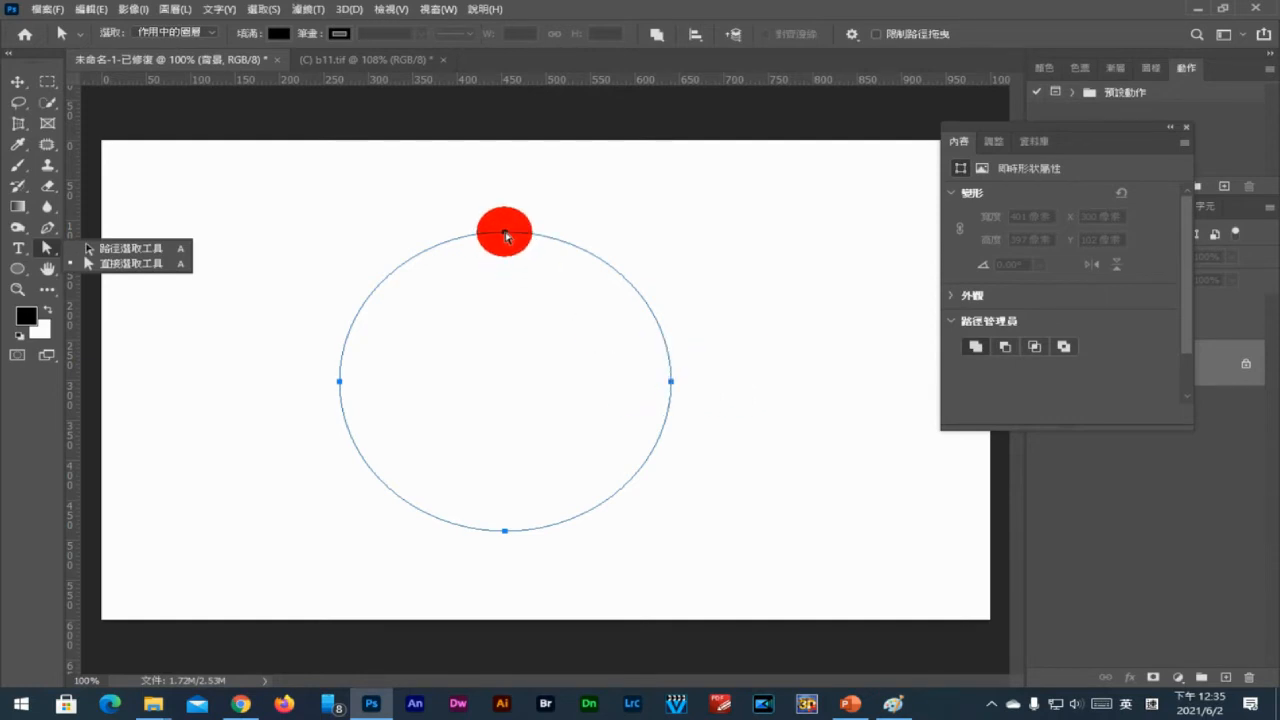
mouse_move(505, 236)
left_mouse_down()
mouse_move(503, 224)
mouse_move(503, 248)
mouse_move(508, 217)
left_mouse_up()
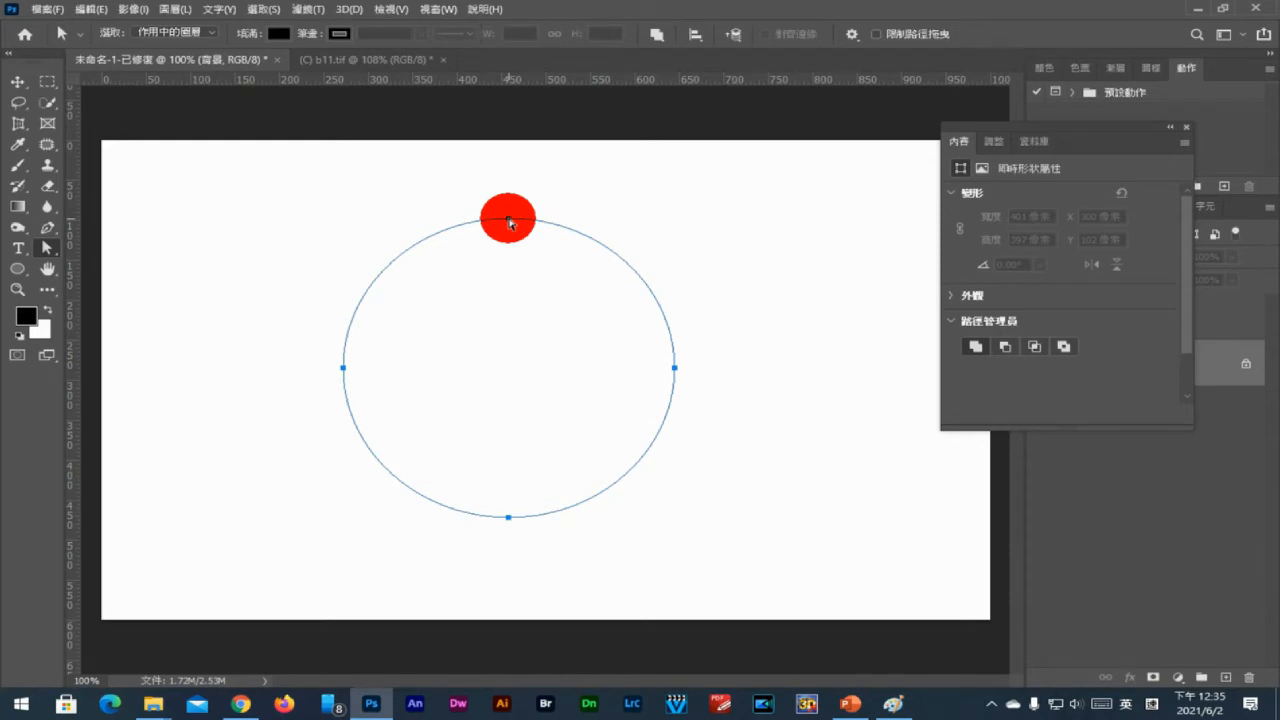
left_click_drag(509, 220, 510, 212)
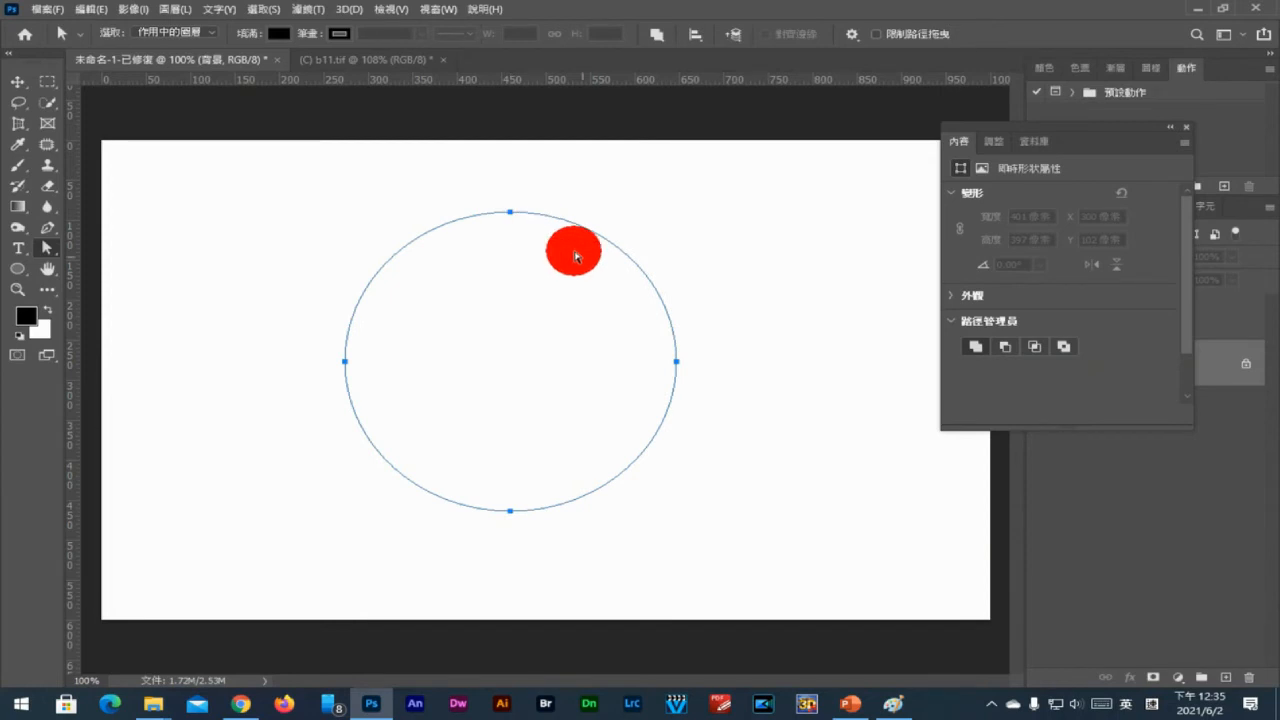
- Pull the upper direction handles of the ellipse's two side anchors upward and outward to bulge the shape's upper corners
left_click(677, 362)
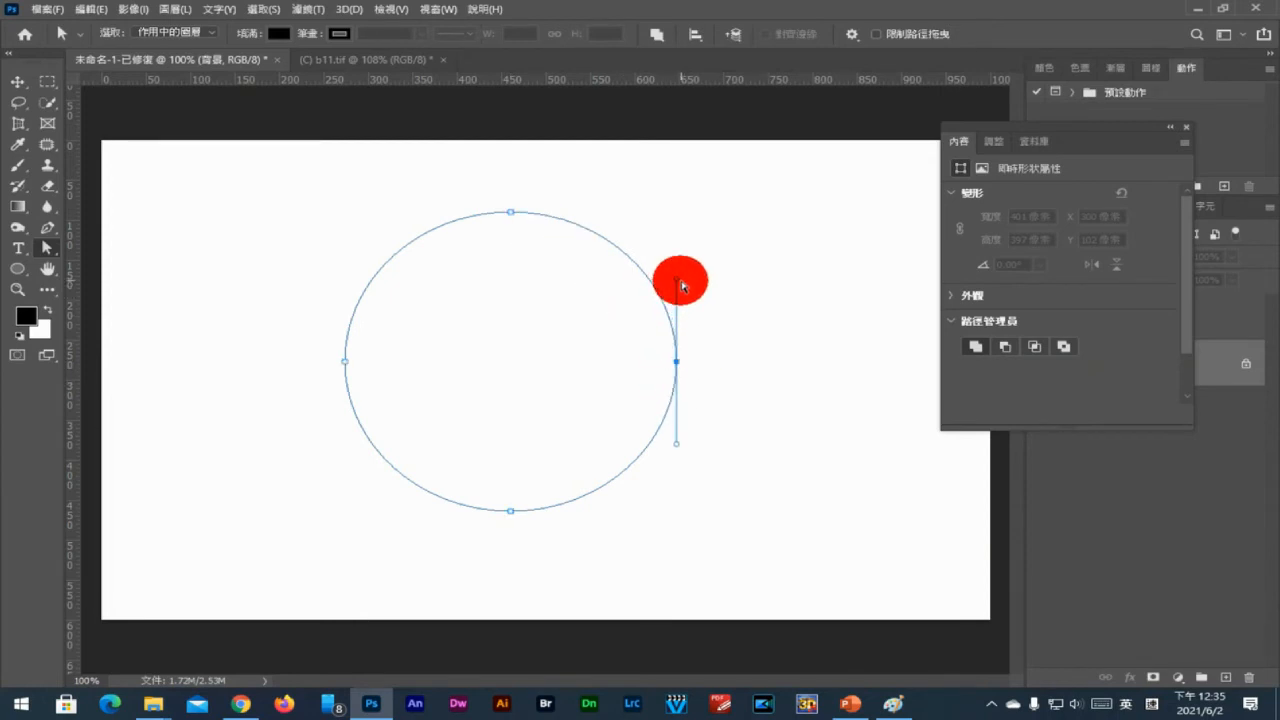
left_click_drag(677, 283, 716, 157)
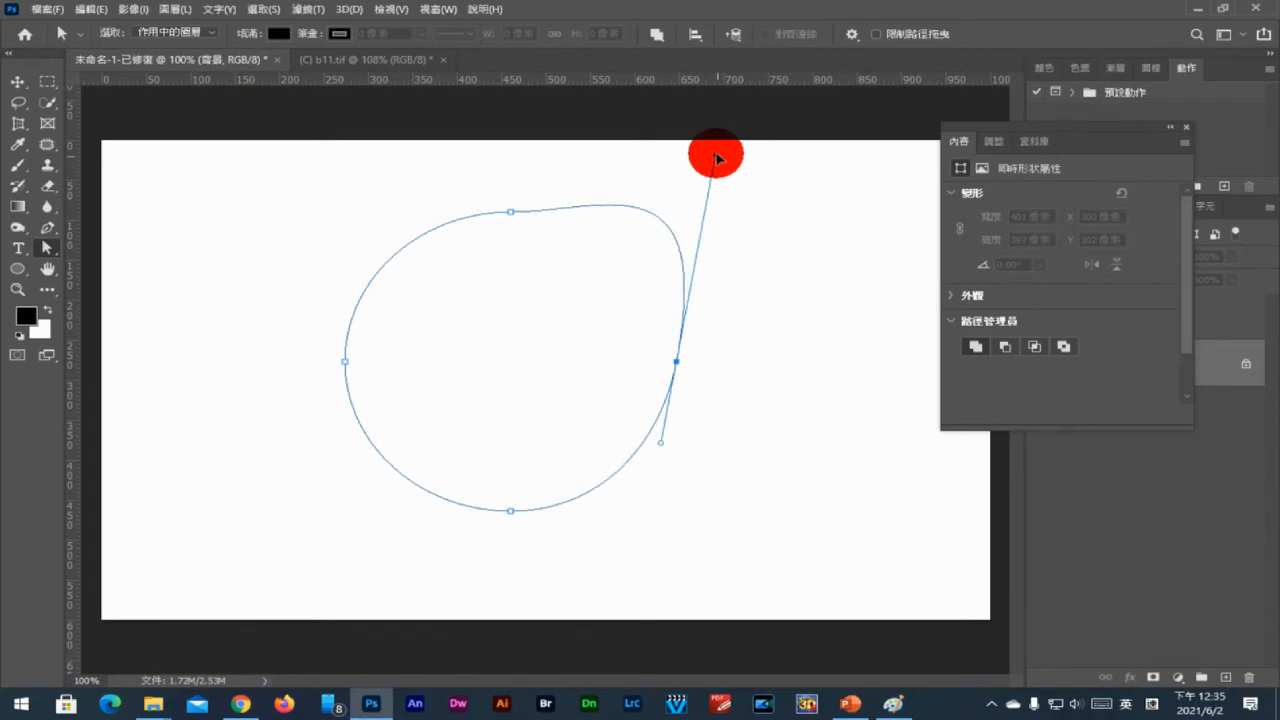
left_click(344, 362)
left_click_drag(345, 238, 324, 171)
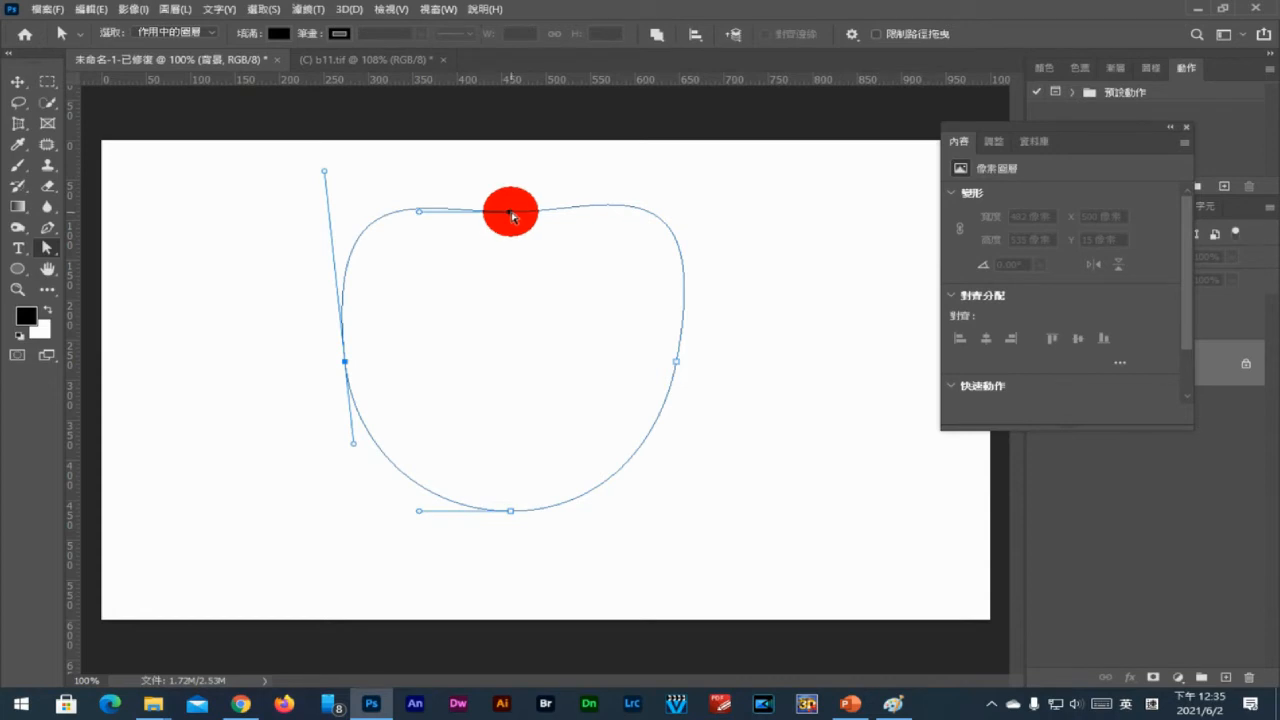
- Pull the shape's top anchor down about 65 pixels to dent the middle of its upper edge
left_click_drag(510, 213, 515, 209)
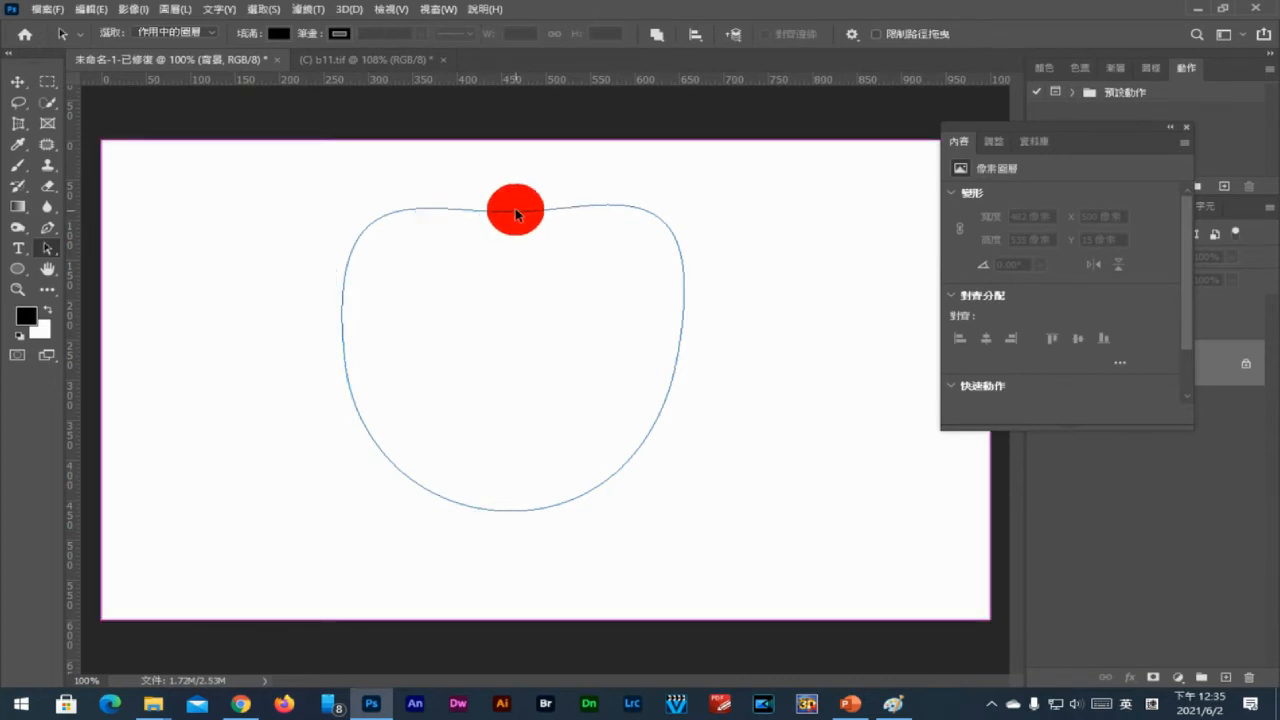
left_click(547, 212)
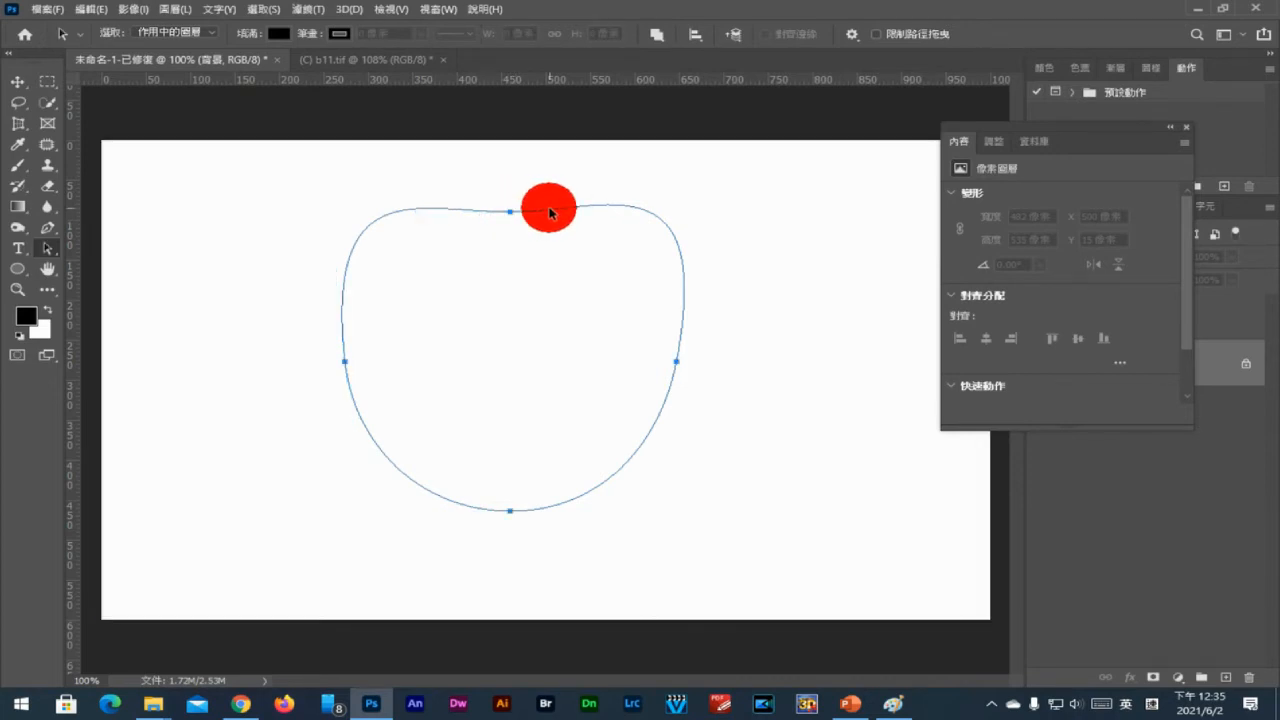
left_click_drag(510, 213, 508, 270)
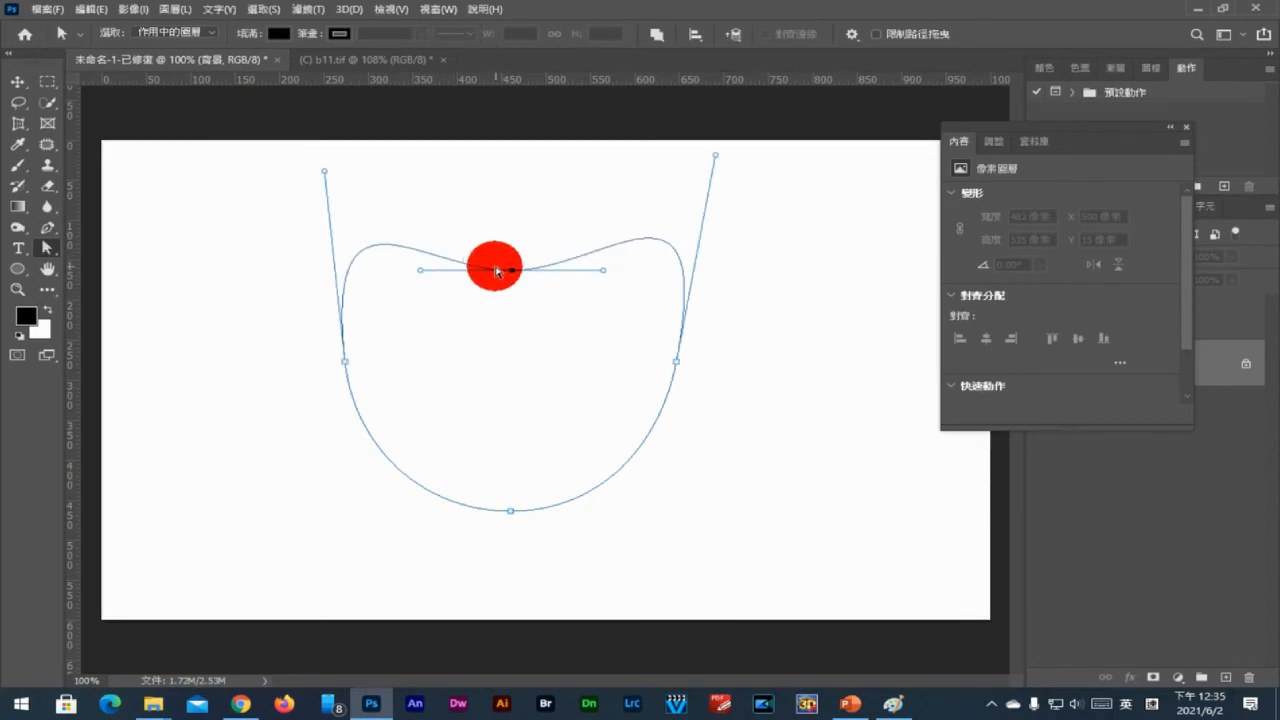
- With the Convert Point tool, swing both handles of the top anchor steeply upward to form a sharp heart-shaped notch
left_click(47, 226)
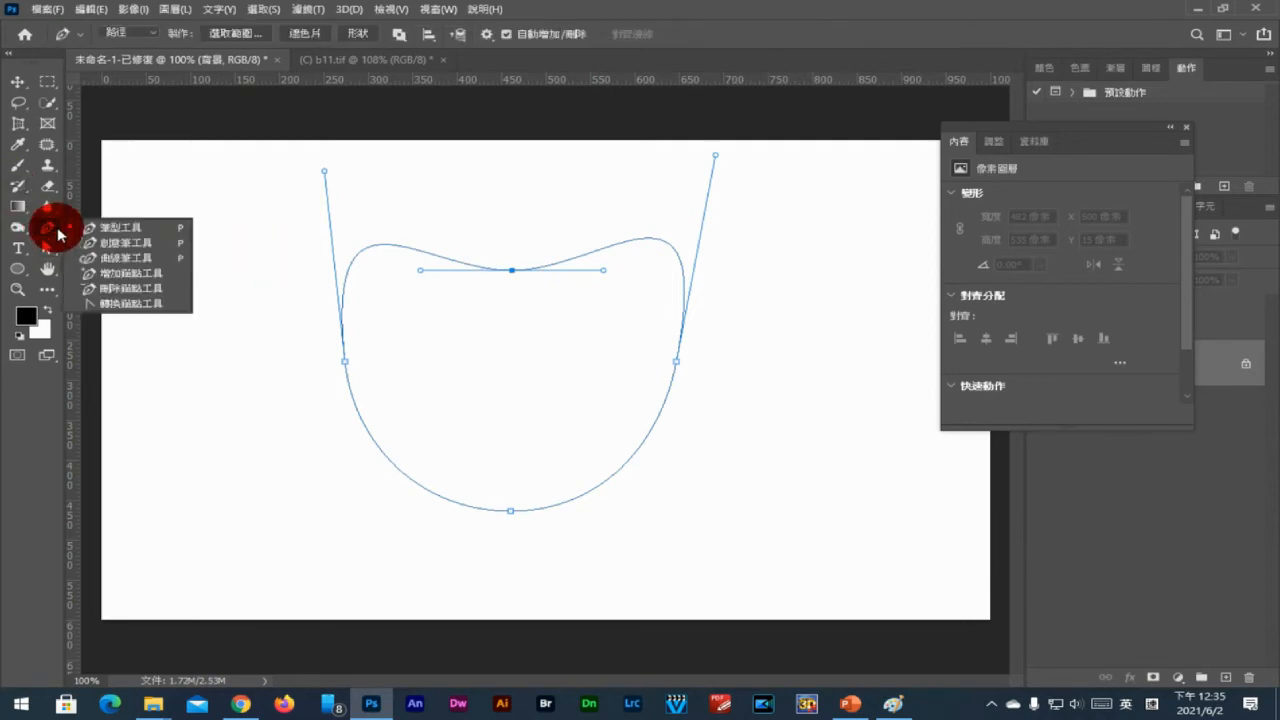
left_click(120, 303)
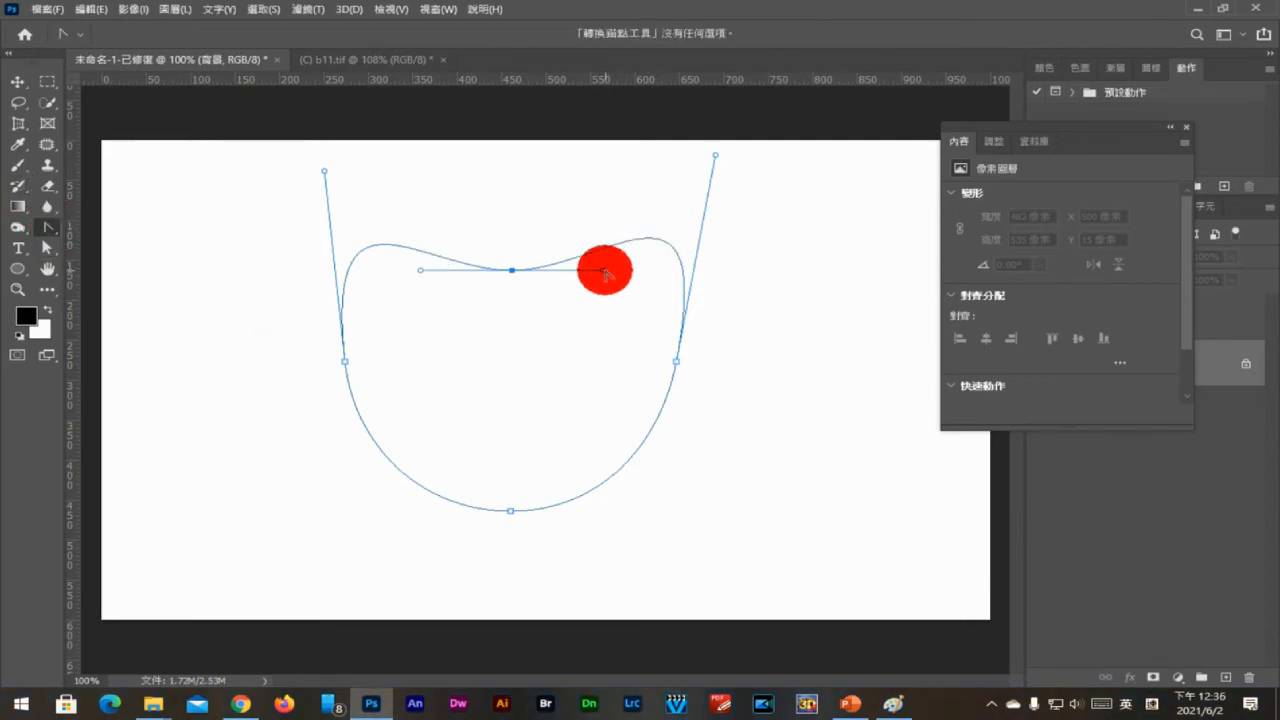
left_click_drag(604, 270, 547, 174)
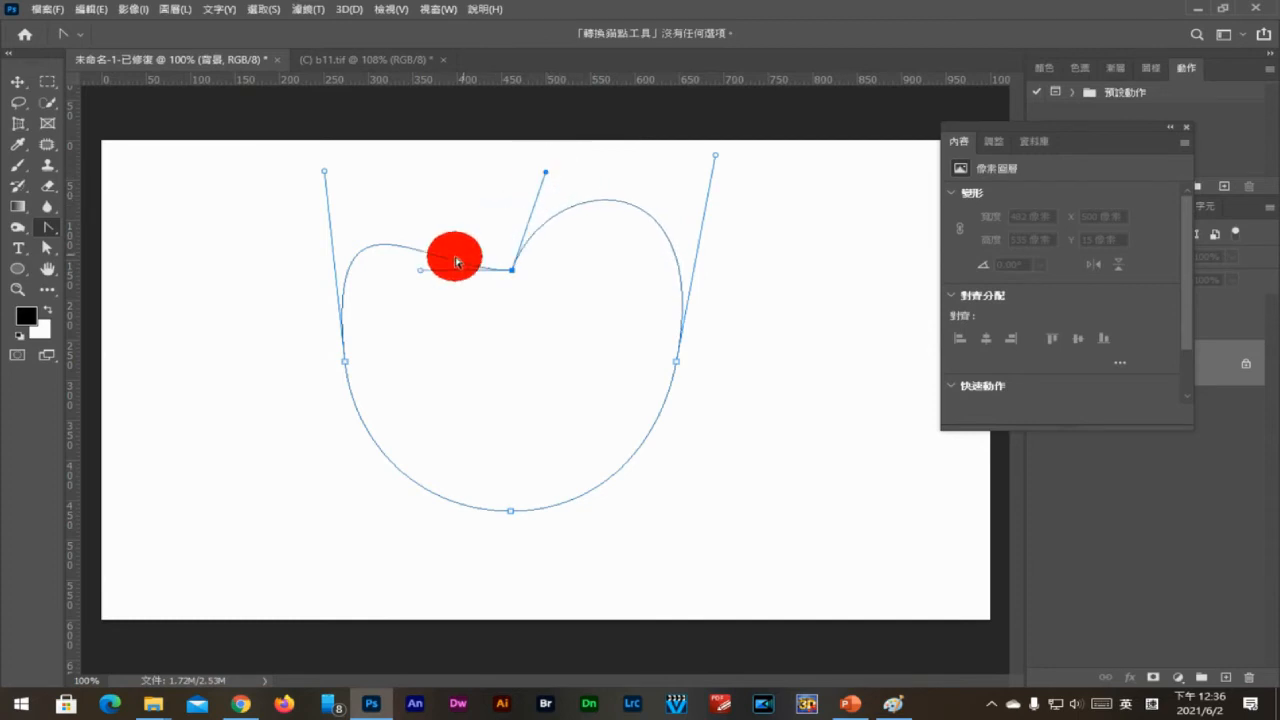
left_click_drag(420, 270, 481, 176)
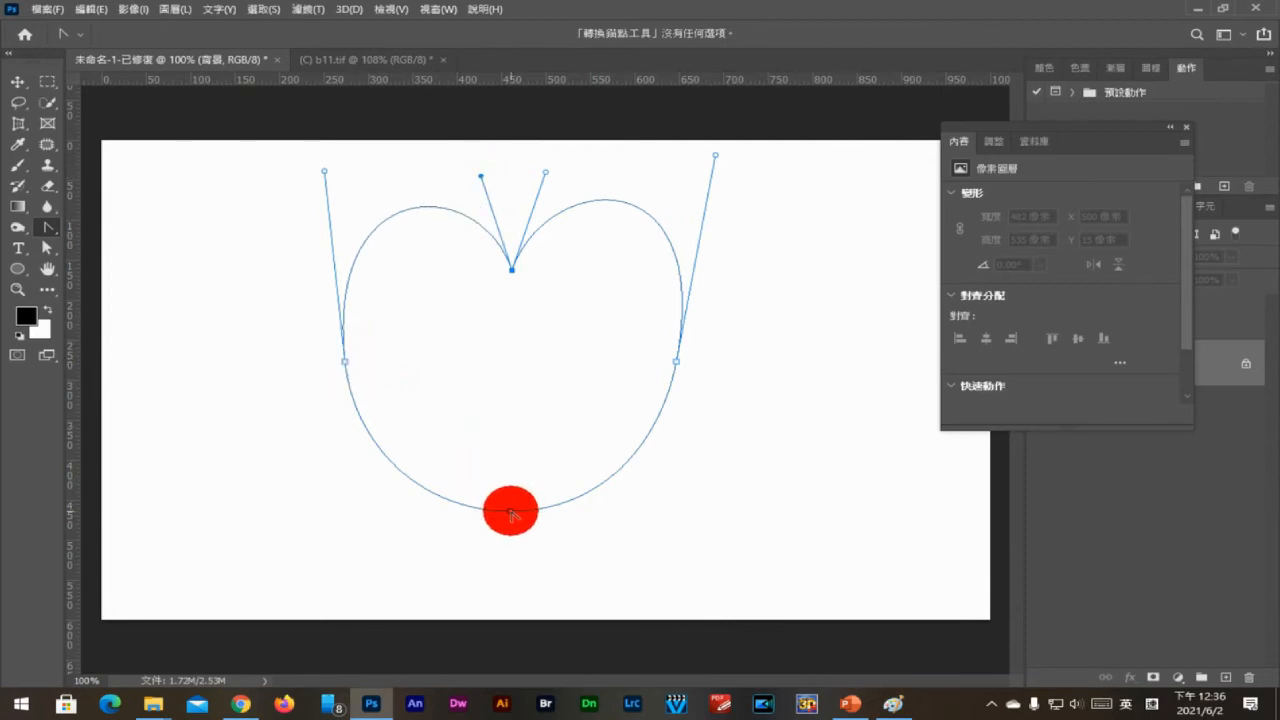
- Lower the bottom anchor about 70 pixels with its handles angled upward into a point, and move both side anchors outward to widen the heart
left_click_drag(510, 514, 507, 578)
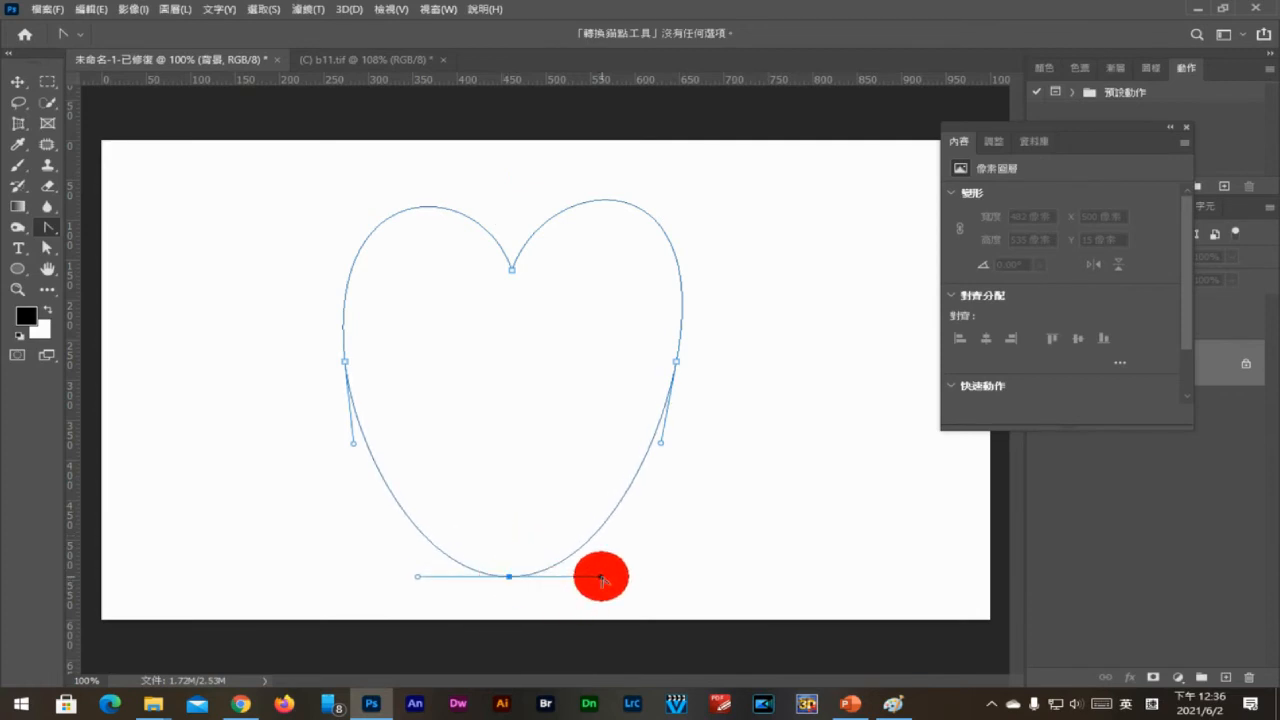
left_click_drag(601, 577, 639, 503)
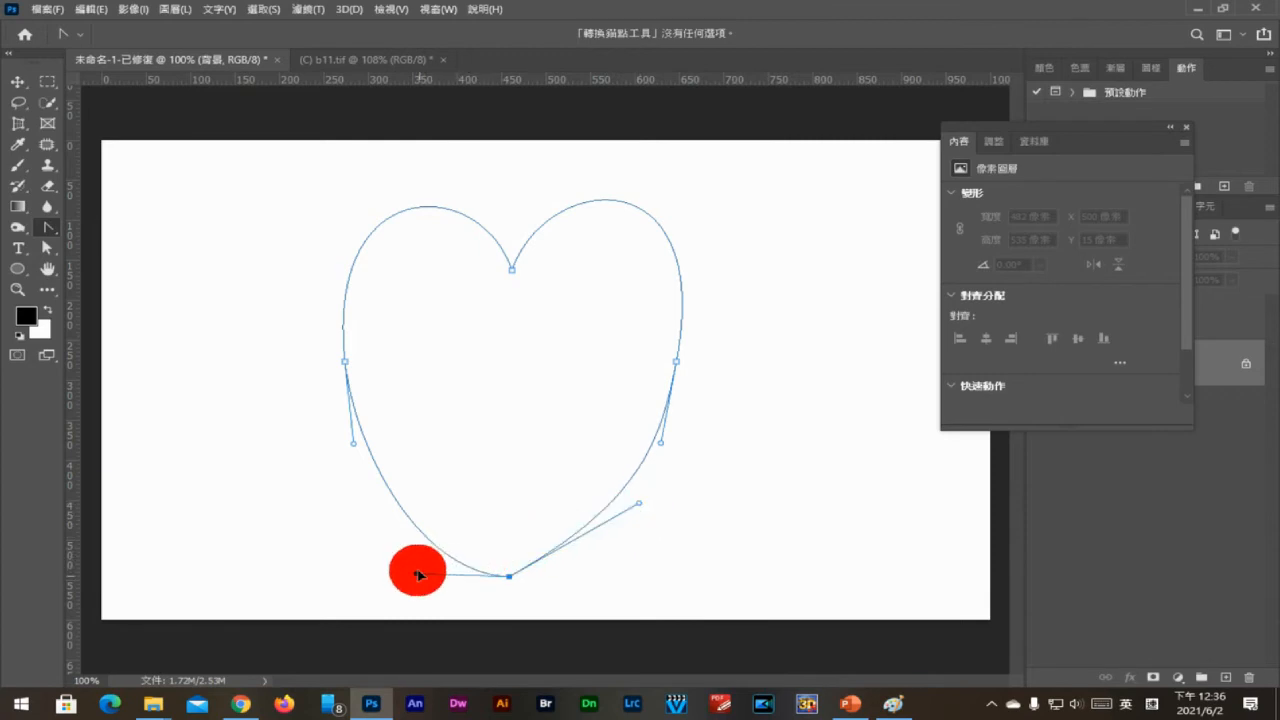
left_click_drag(417, 576, 410, 512)
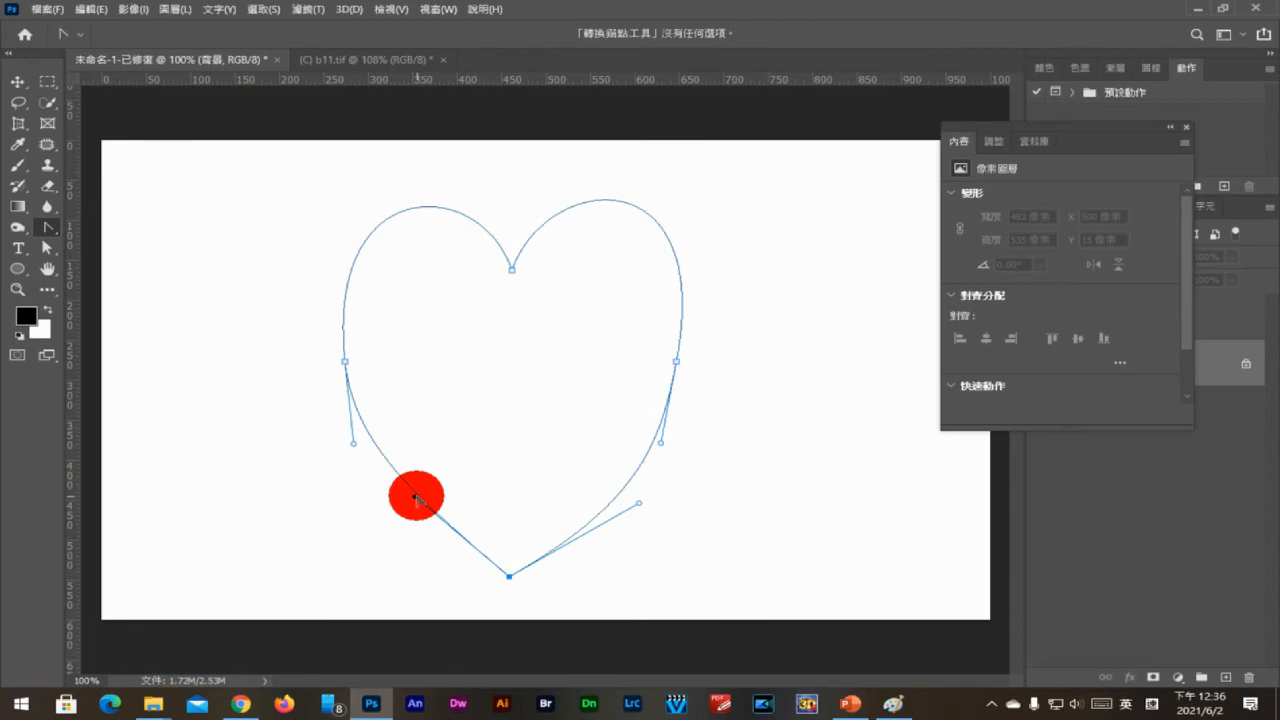
left_click_drag(677, 366, 705, 367)
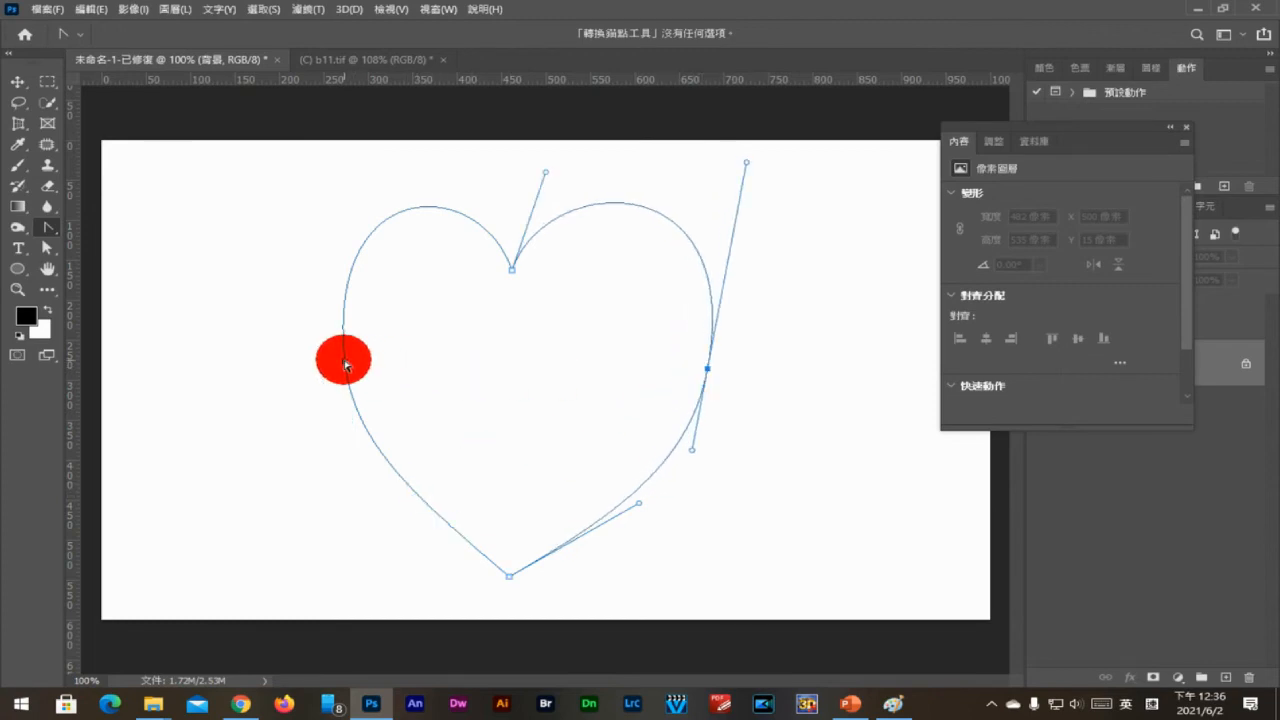
left_click_drag(343, 363, 305, 367)
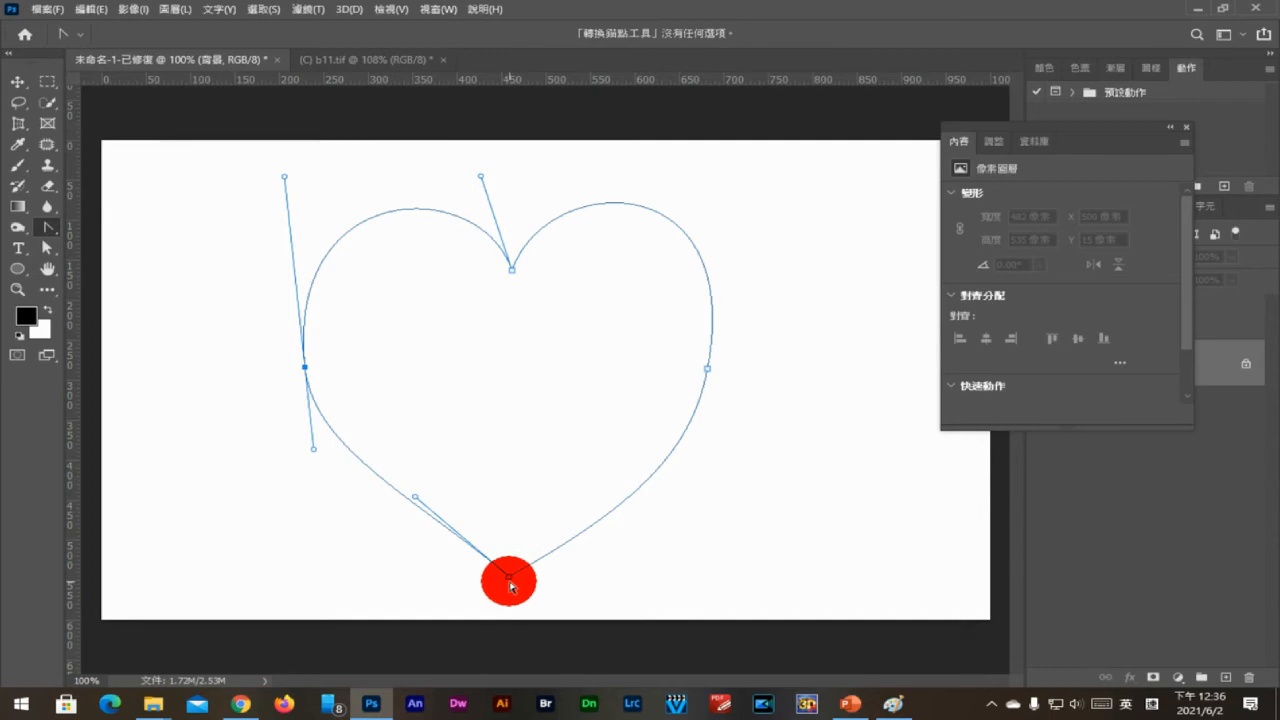
- Shift the heart's bottom tip about 65 pixels to the right and adjust the tip and side anchor handles so the lower edges sweep into it
left_click_drag(509, 578, 518, 405)
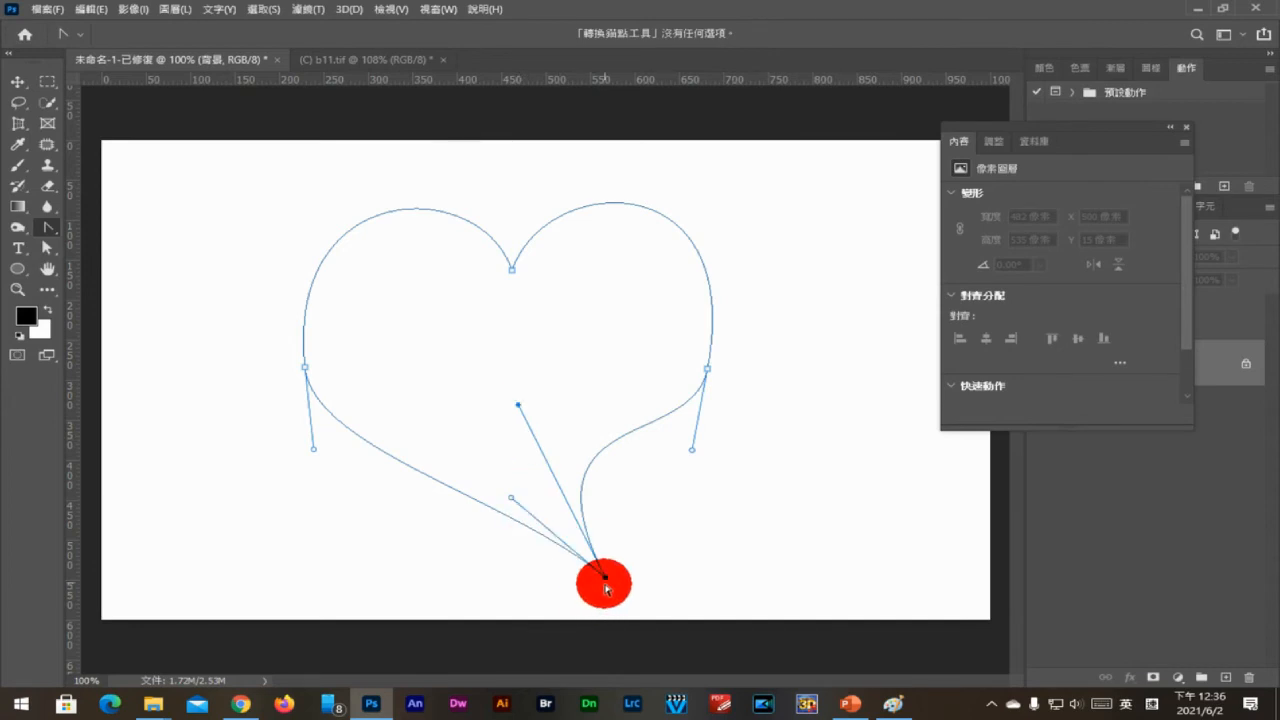
left_click_drag(605, 580, 567, 571)
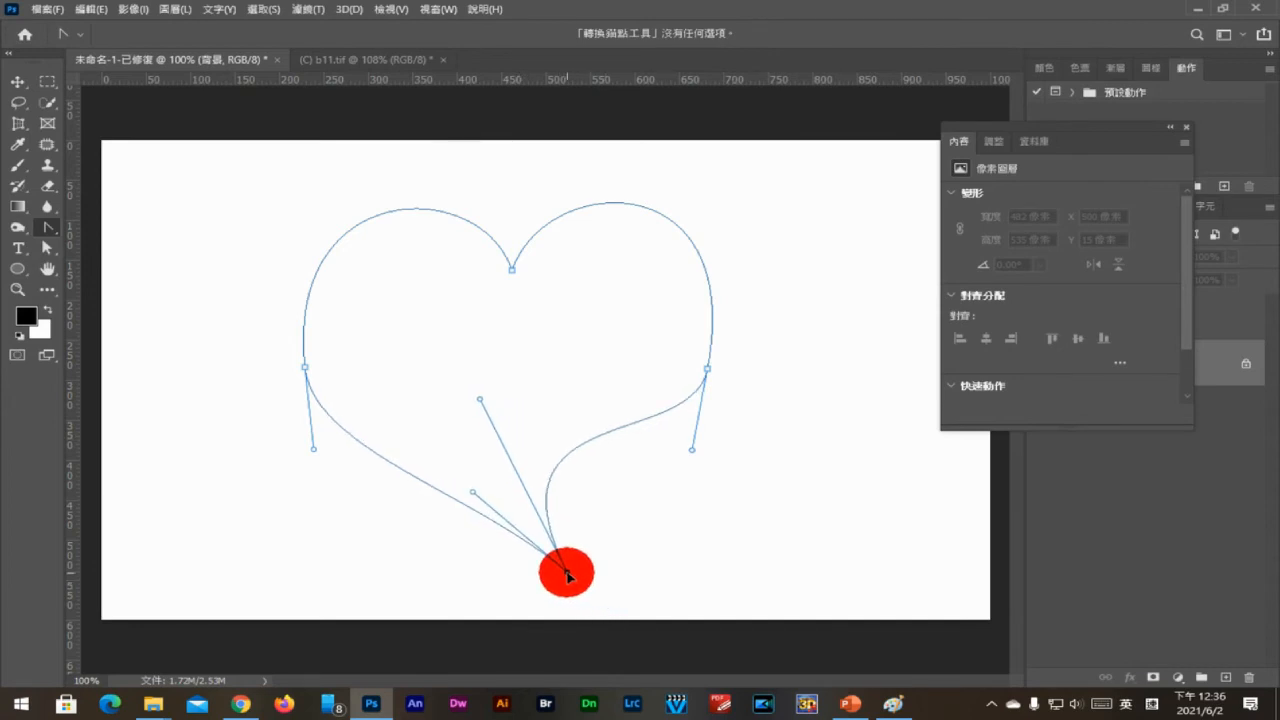
mouse_move(319, 441)
left_mouse_down()
mouse_move(315, 454)
mouse_move(336, 456)
left_mouse_up()
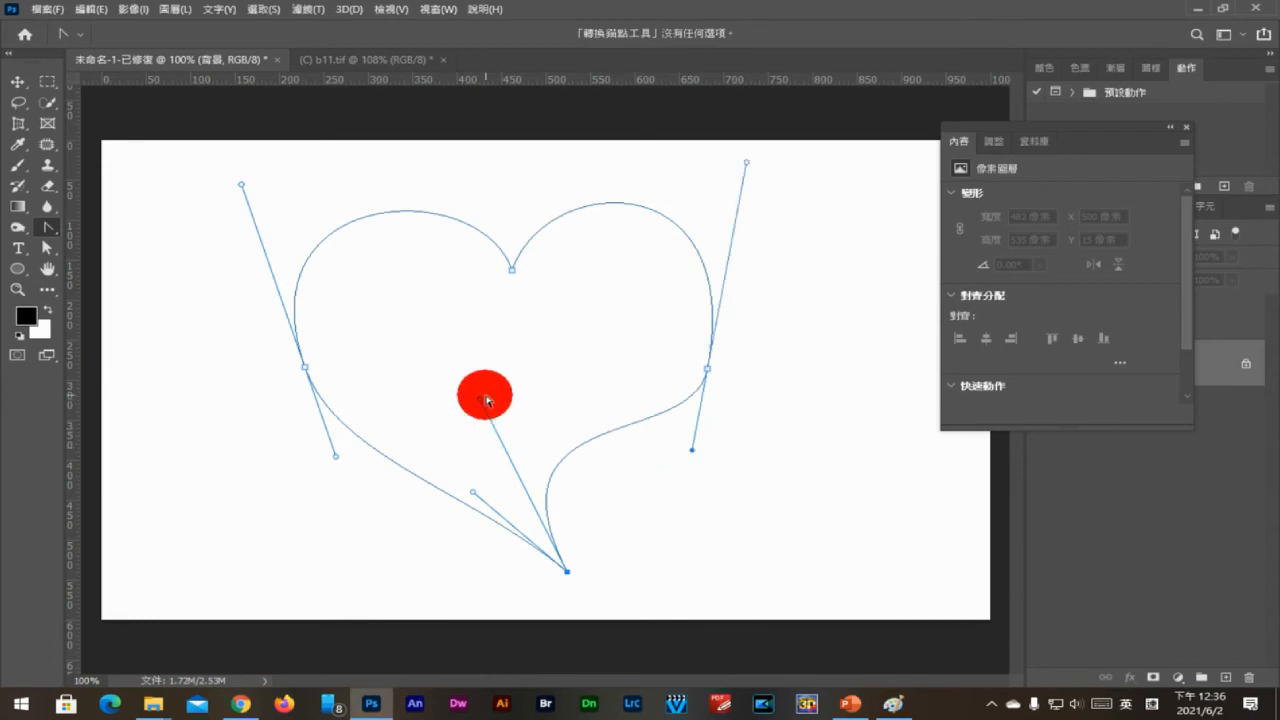
left_click_drag(479, 400, 522, 424)
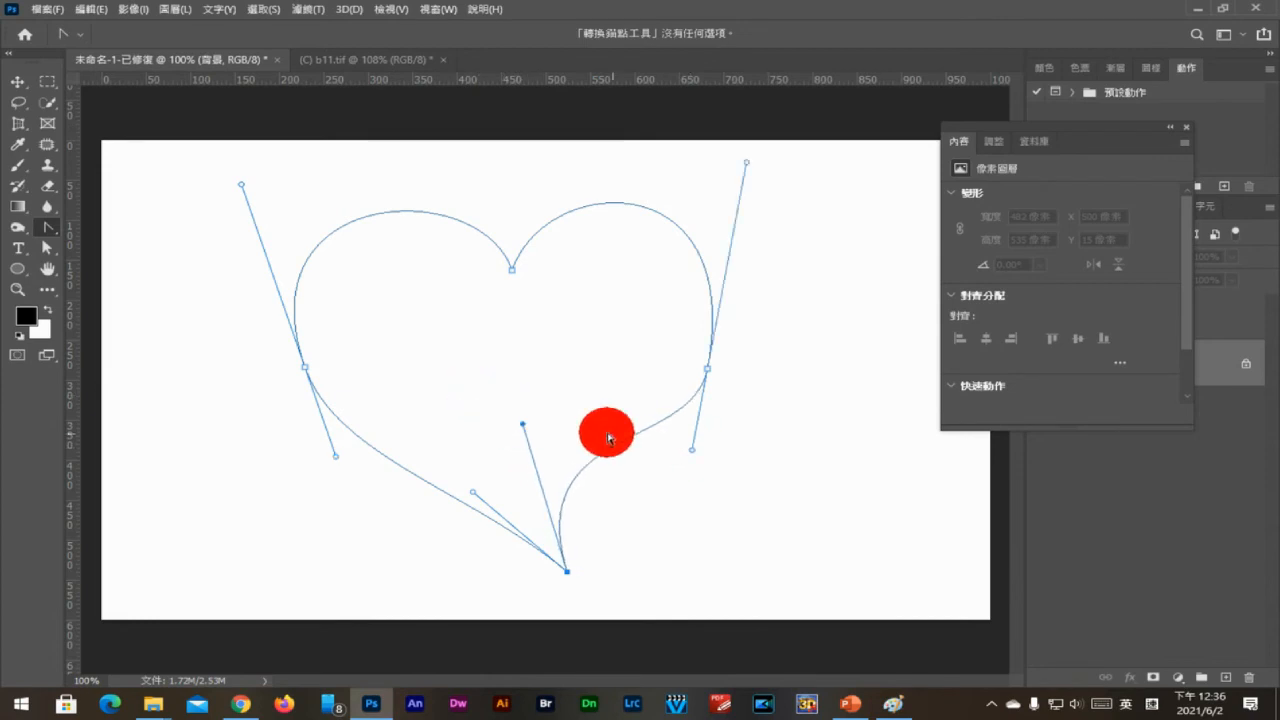
left_click_drag(692, 452, 671, 437)
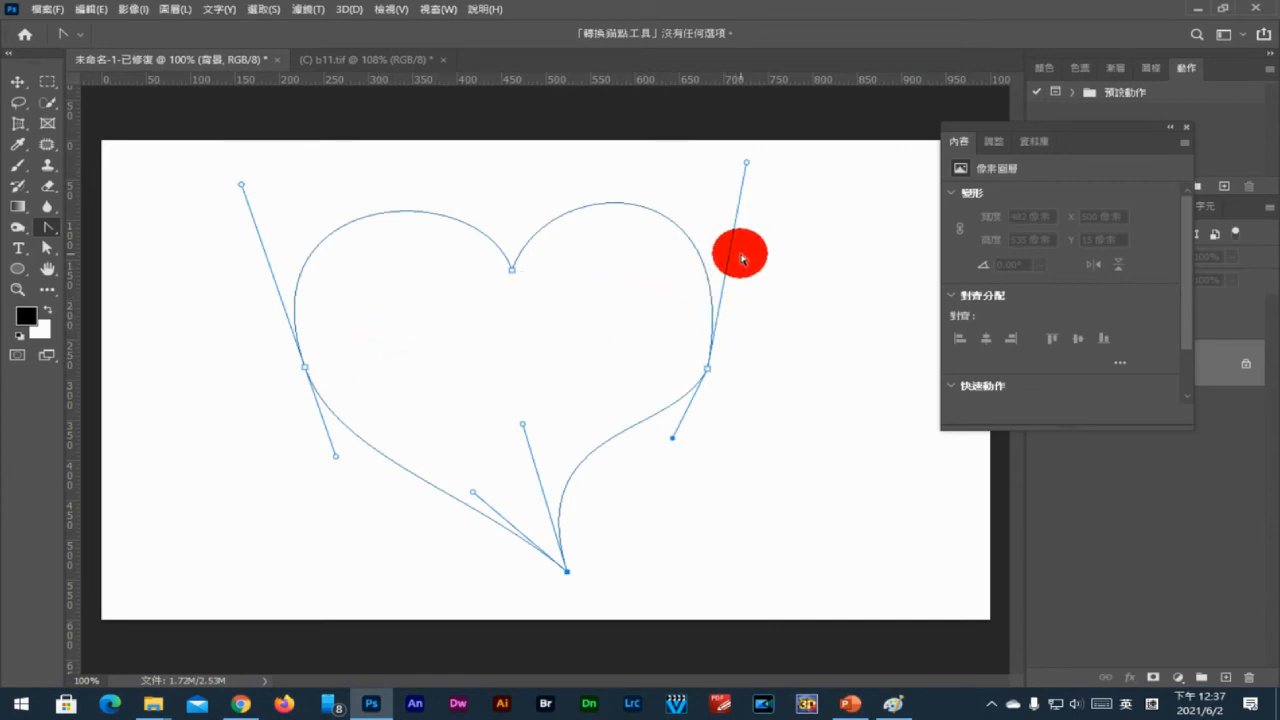
- Deselect the layers, close the floating document properties, and deselect the heart's work path to hide it on the canvas
left_click(1117, 490)
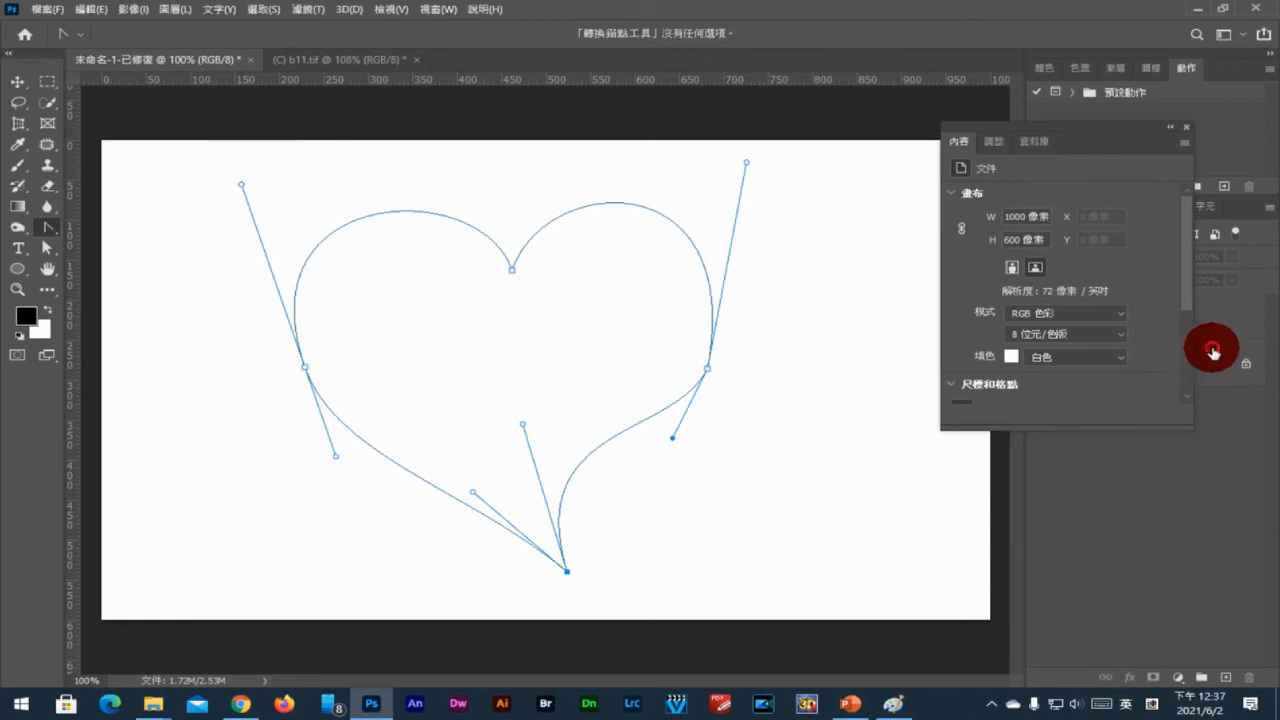
left_click(1212, 358)
left_click(1175, 468)
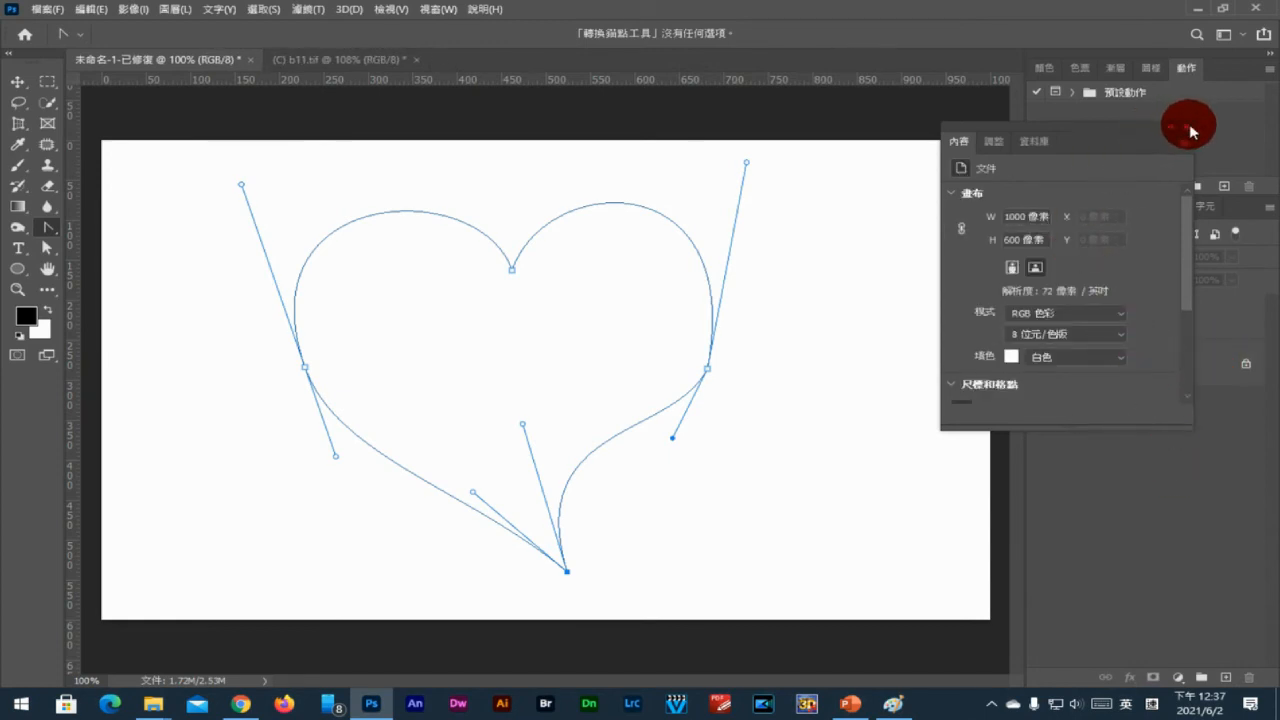
left_click(1186, 127)
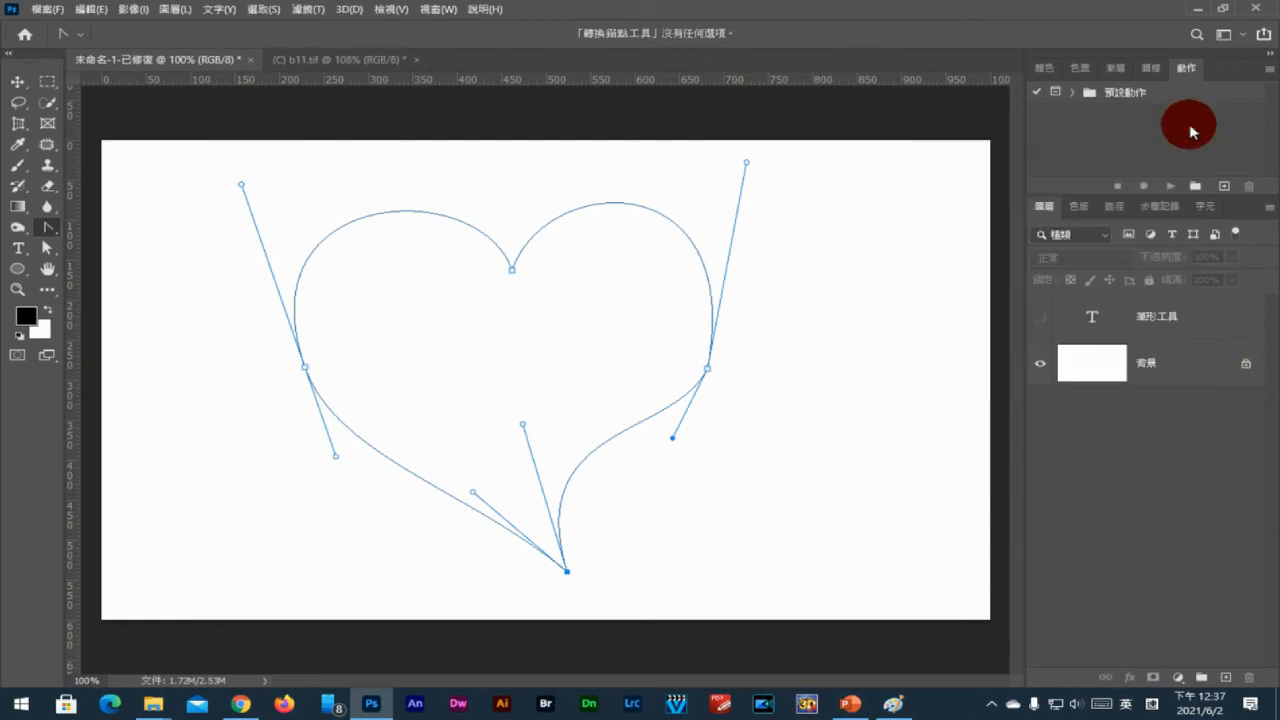
left_click(1113, 205)
left_click(1103, 434)
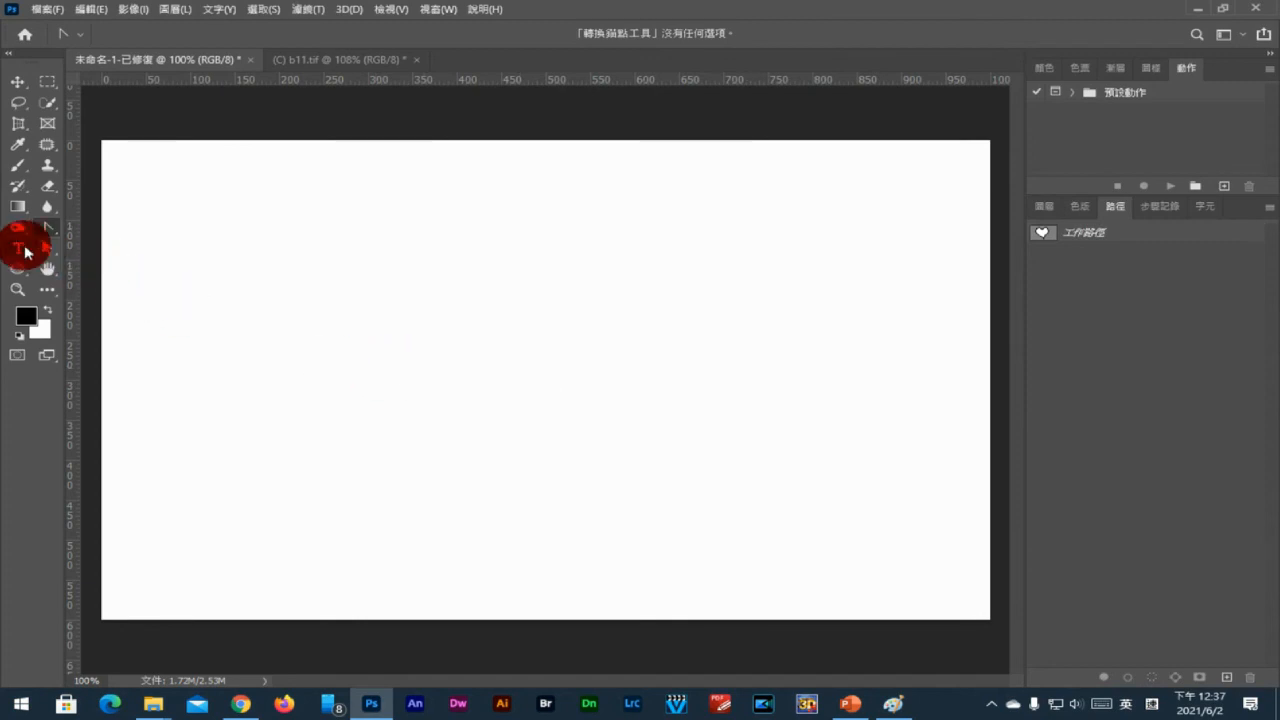
- Draw an open four-anchor curve with the Pen tool, arching from the canvas's left side, dipping through the middle, and looping back at the upper right
right_click(48, 224)
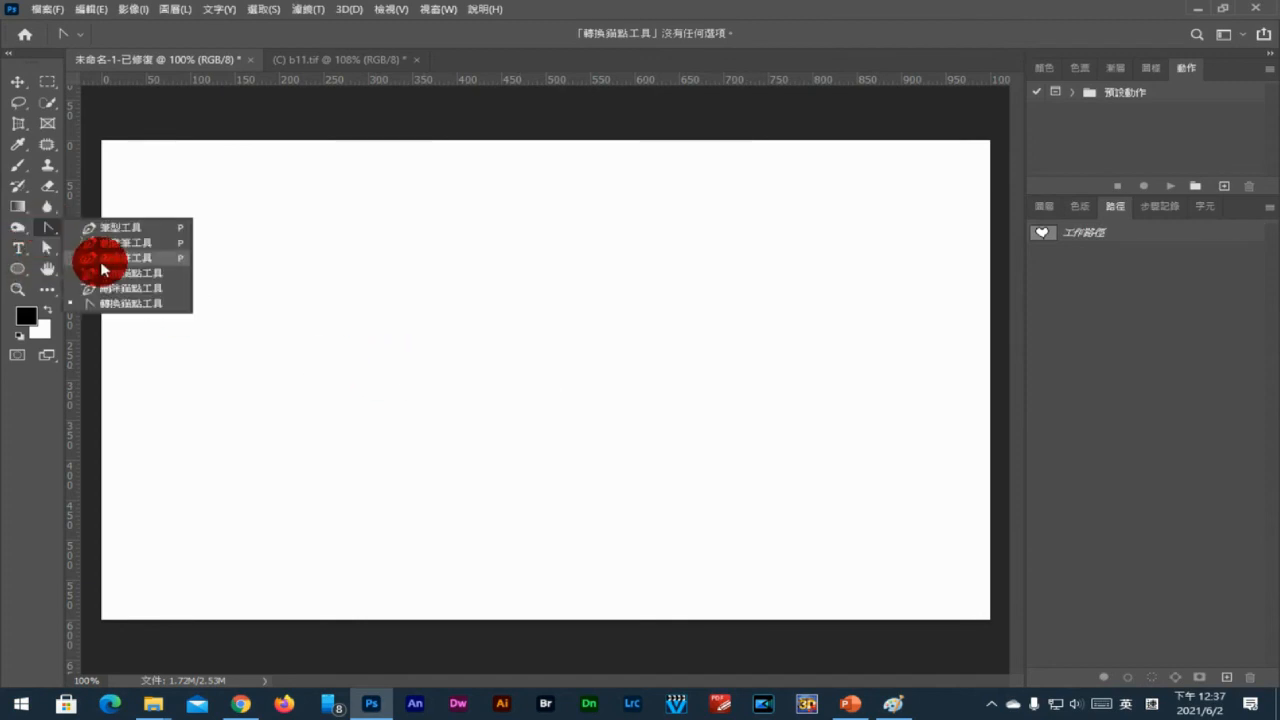
left_click(118, 232)
left_click(221, 358)
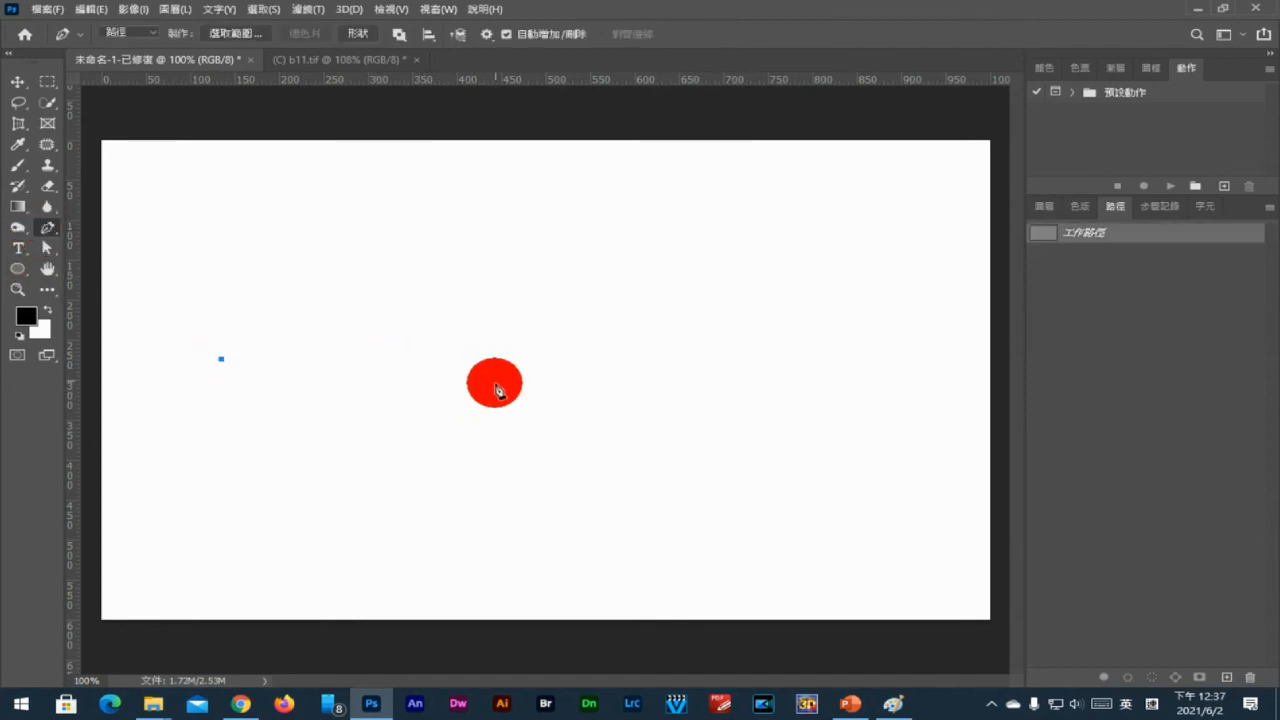
left_click_drag(479, 363, 572, 484)
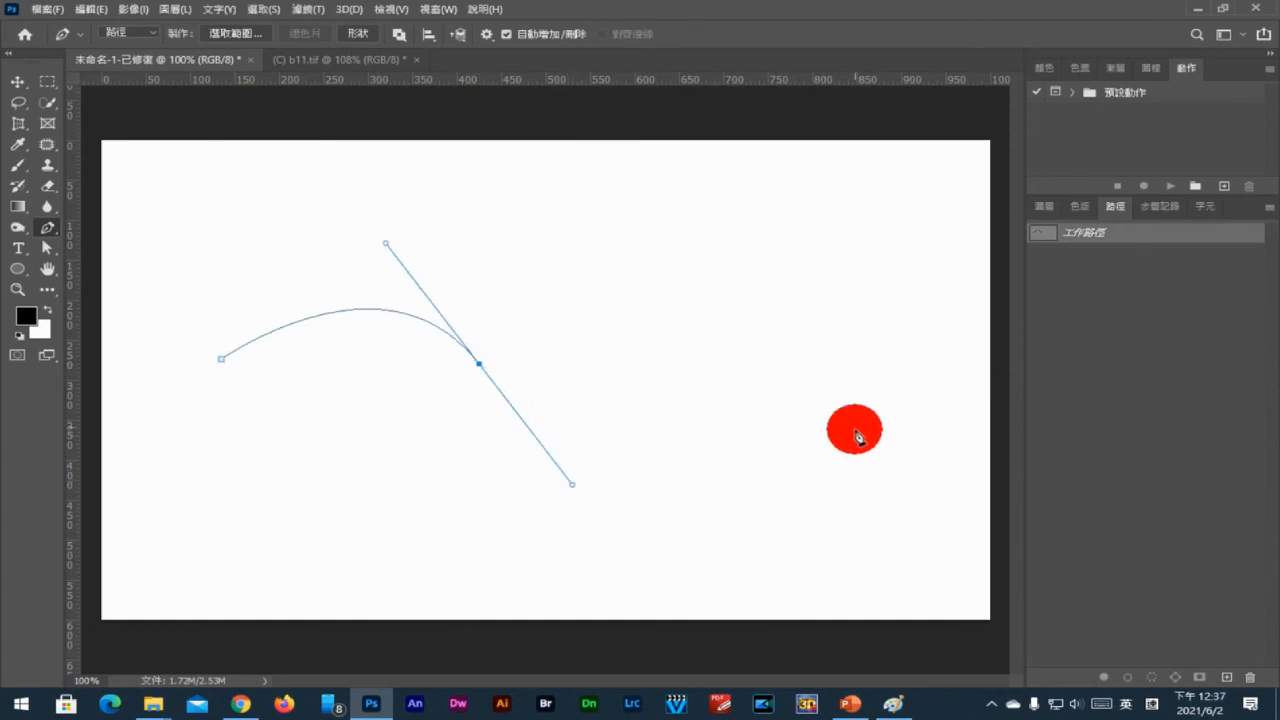
left_click_drag(855, 424, 923, 322)
left_click_drag(664, 180, 546, 203)
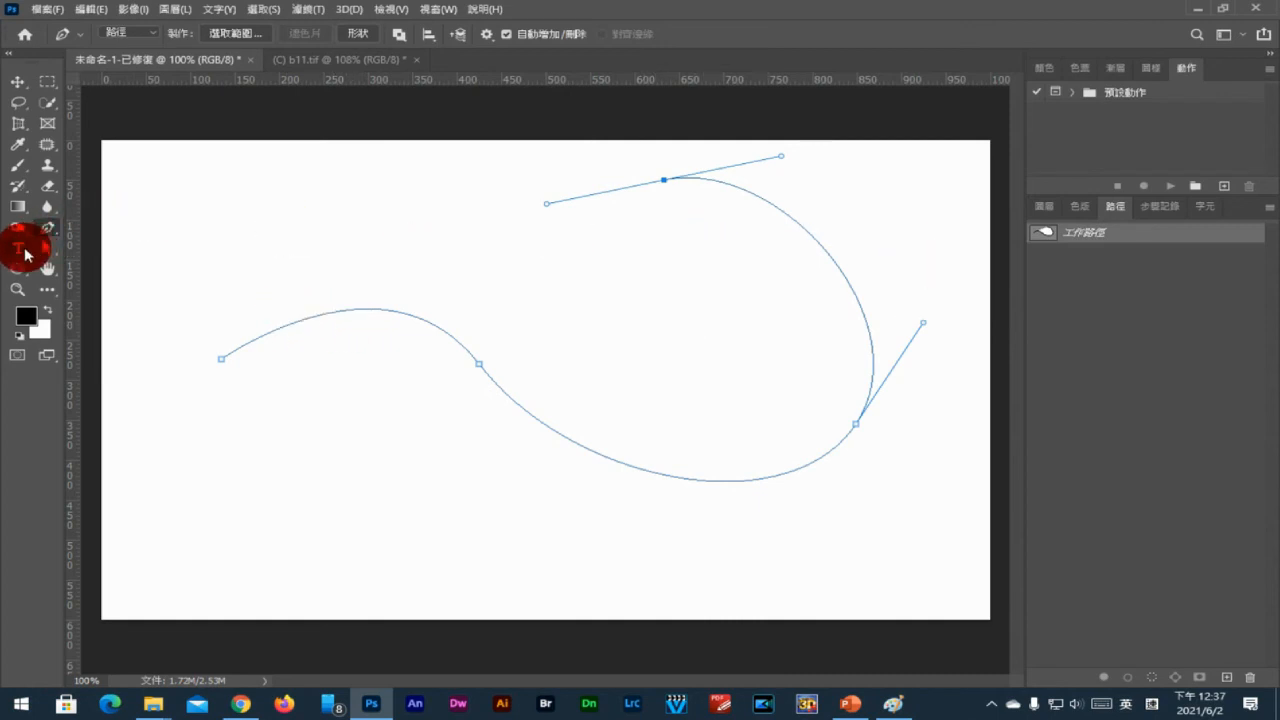
- Start horizontal text on the curved path at its left end and set the font size to 14 pt
left_click(22, 248)
right_click(20, 246)
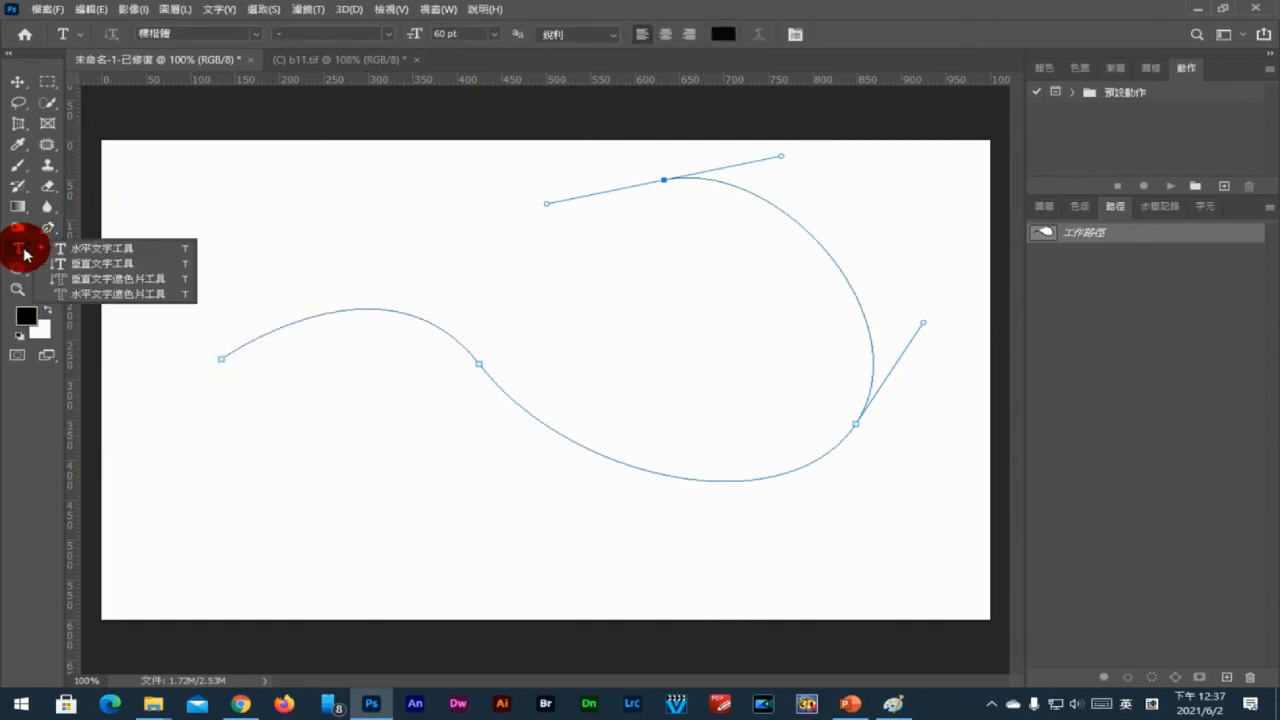
left_click(118, 253)
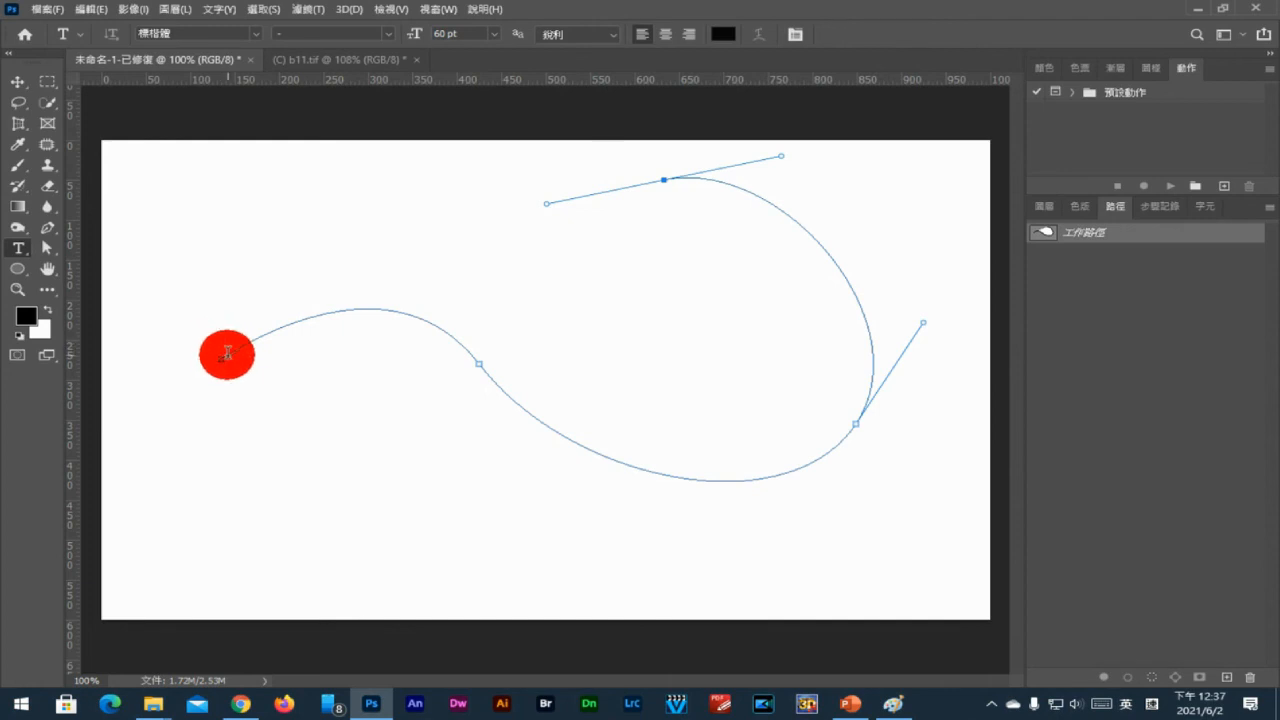
left_click(227, 352)
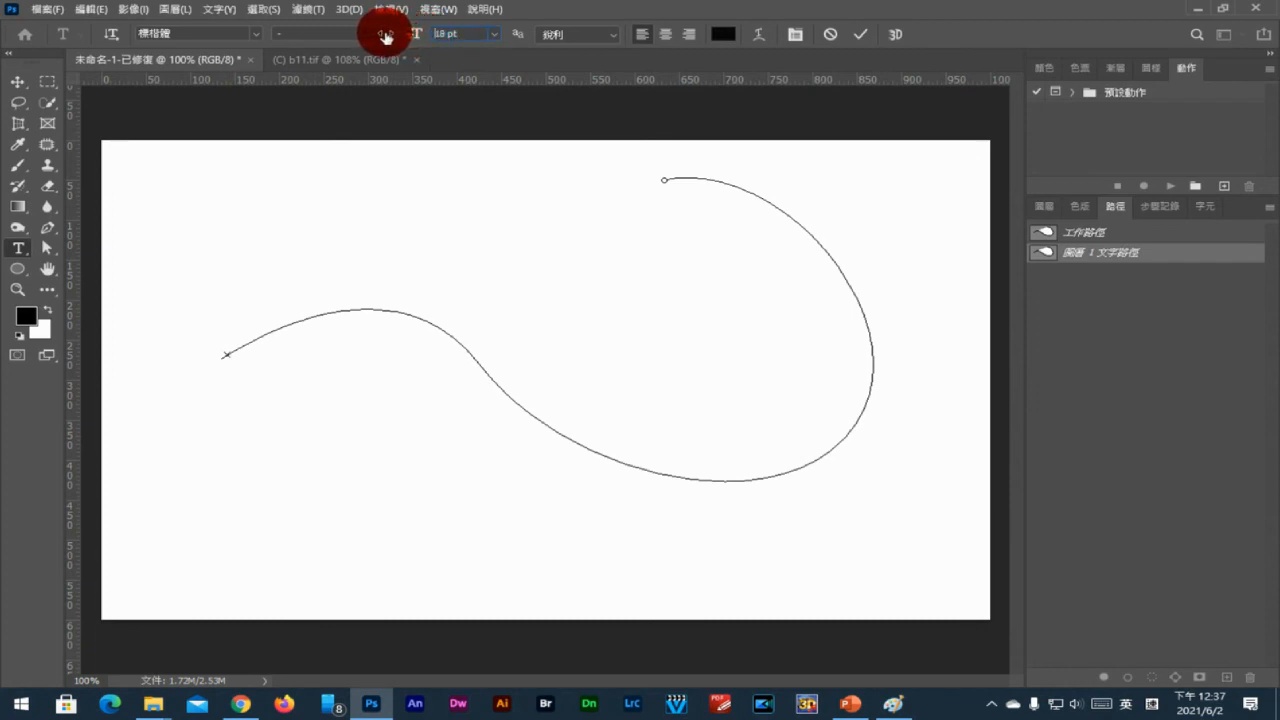
left_click_drag(381, 36, 386, 39)
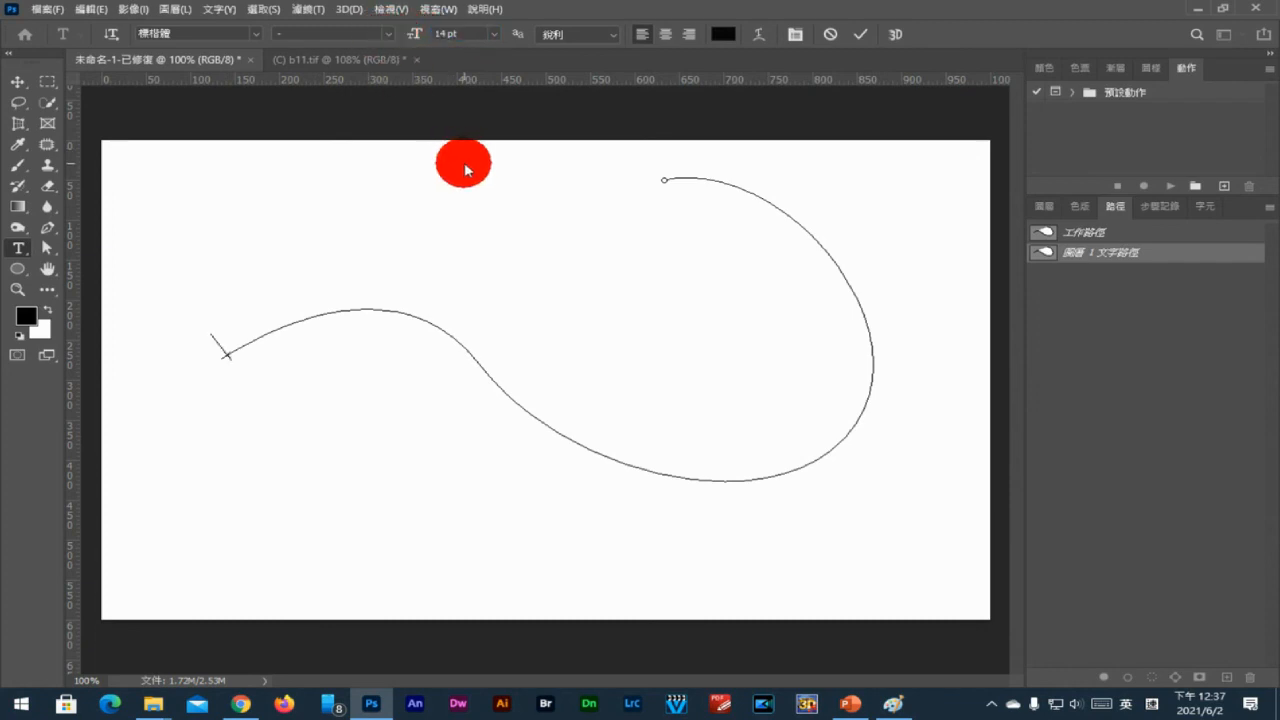